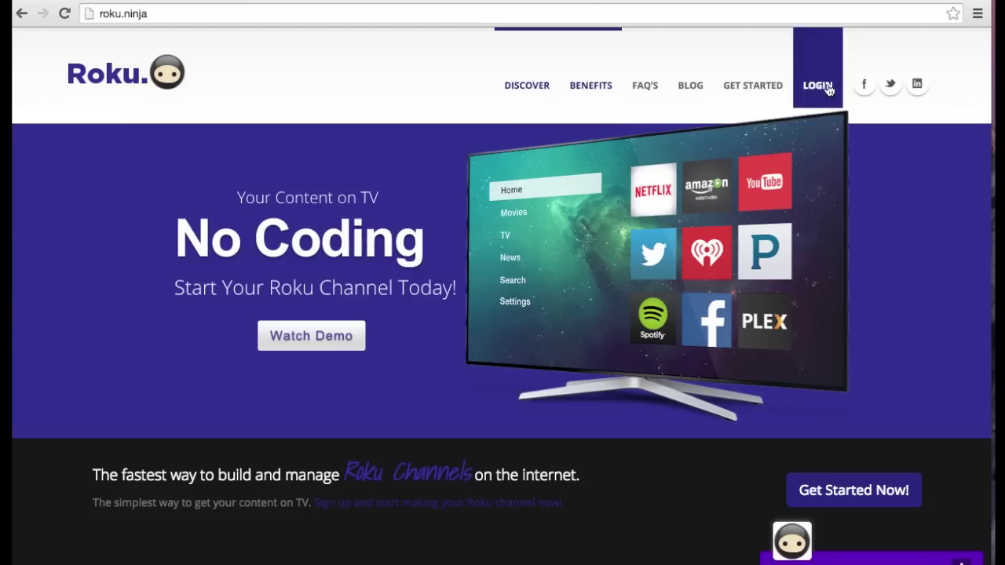
Go to the Roku Ninja channel-creator sign-in page
{"action": "left_click", "coordinate": [825, 87]}
Sign in to Roku Ninja with the saved account e-mail and password
{"action": "left_click", "coordinate": [496, 176]}
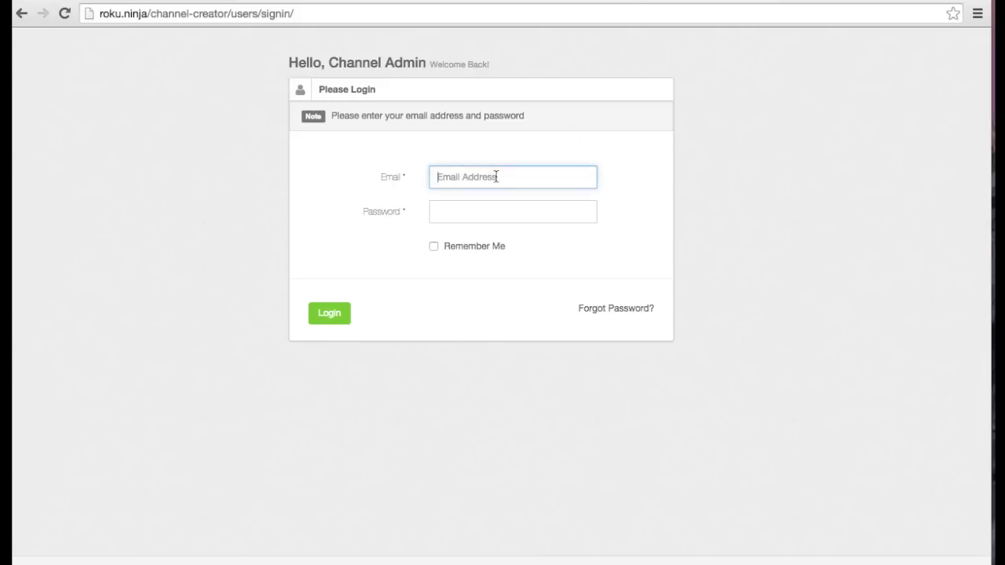
{"action": "type", "text": "support"}
{"action": "key", "text": "Down"}
{"action": "key", "text": "Tab"}
{"action": "type", "text": "••••••••"}
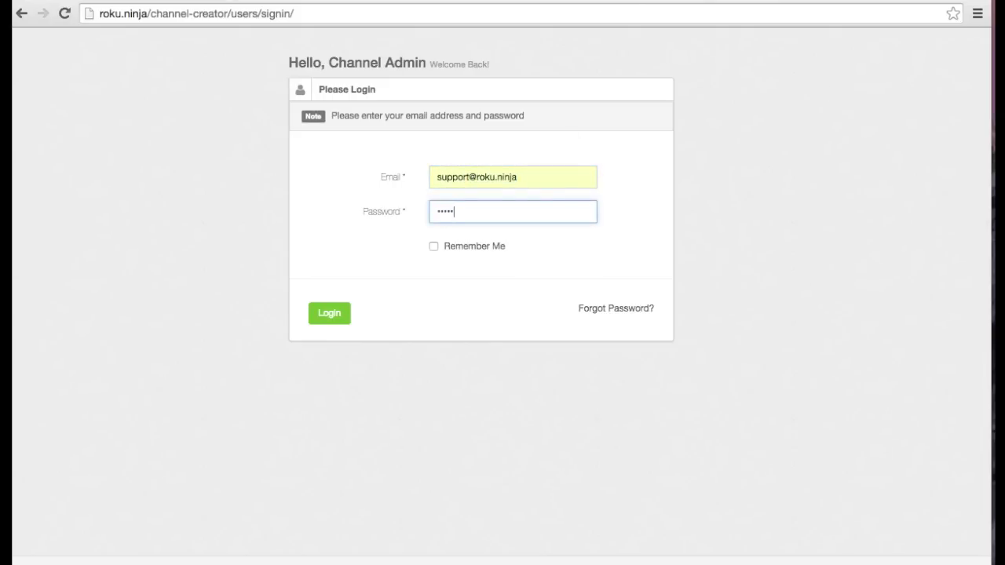
{"action": "key", "text": "Return"}
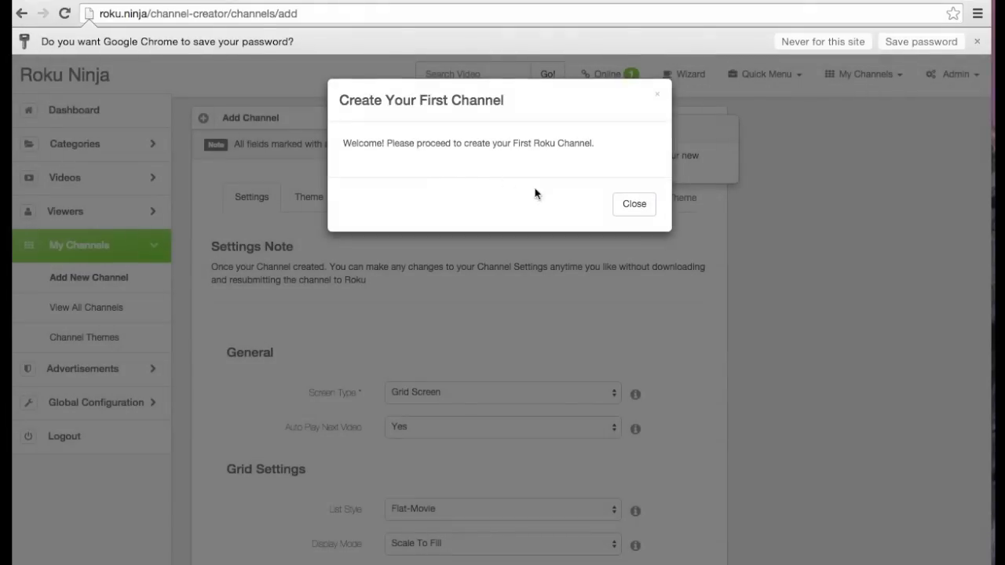
Dismiss the welcome message and assign the Dark theme to the new channel
{"action": "left_click", "coordinate": [635, 205]}
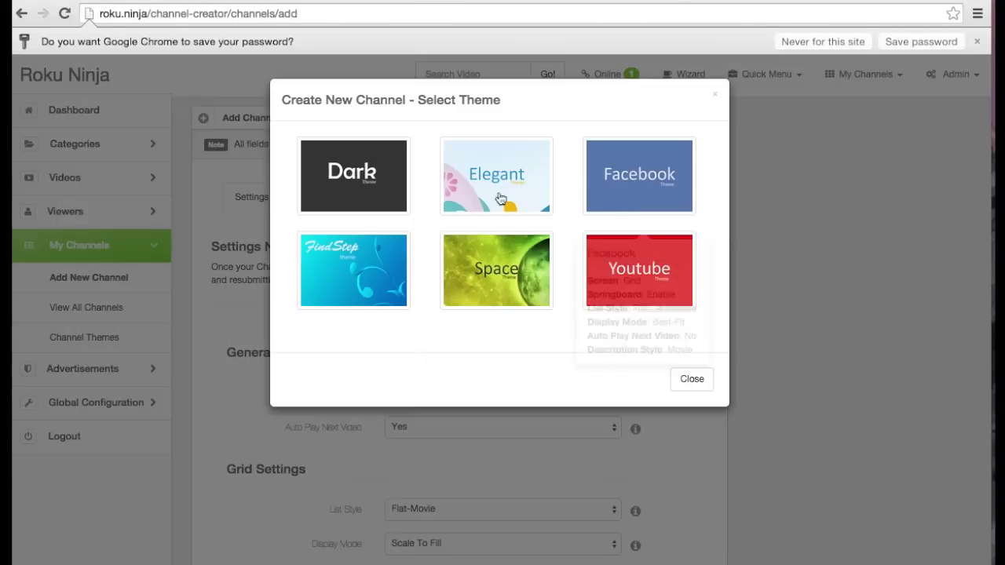
{"action": "mouse_move", "coordinate": [369, 183]}
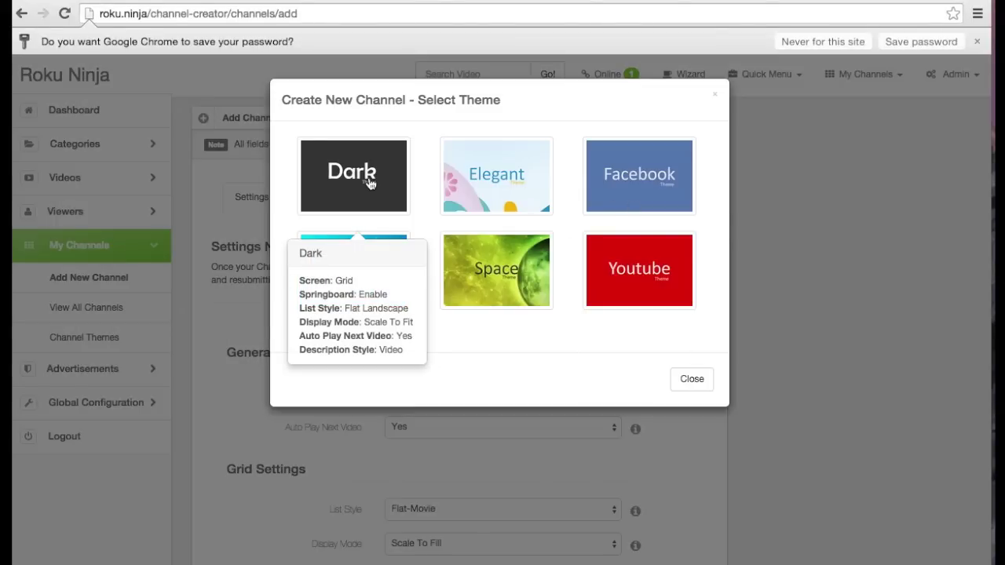
{"action": "left_click", "coordinate": [369, 183]}
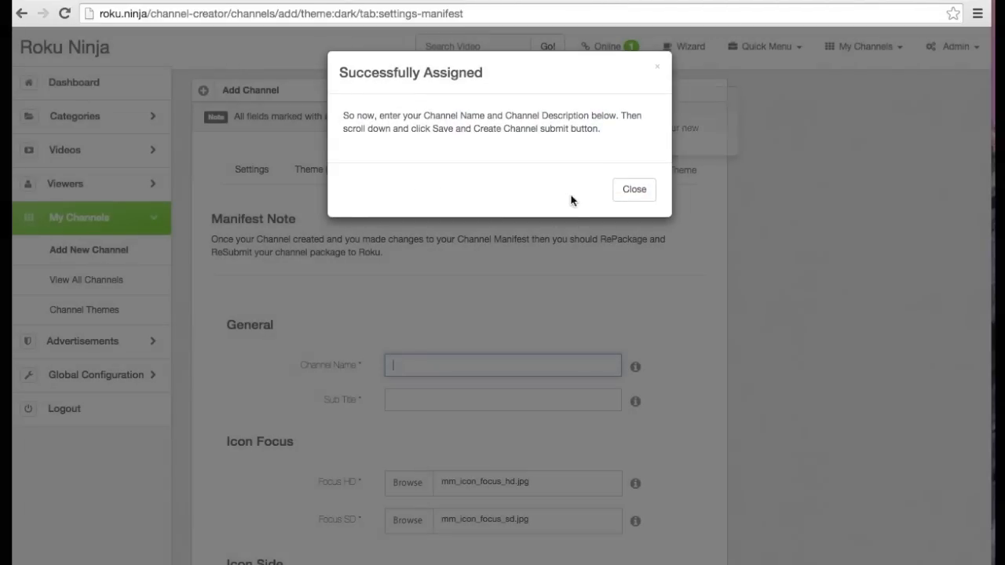
Name the channel 'My Ultimate Drum Lessons' with subtitle '100's of free drum lessons'
{"action": "left_click", "coordinate": [641, 196]}
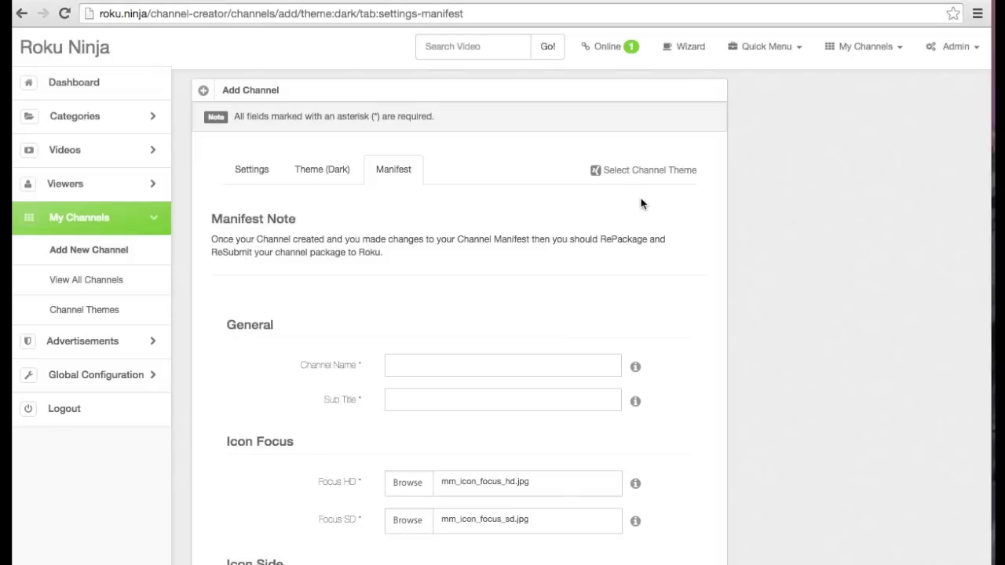
{"action": "left_click", "coordinate": [411, 369]}
{"action": "type", "text": "My Ul"}
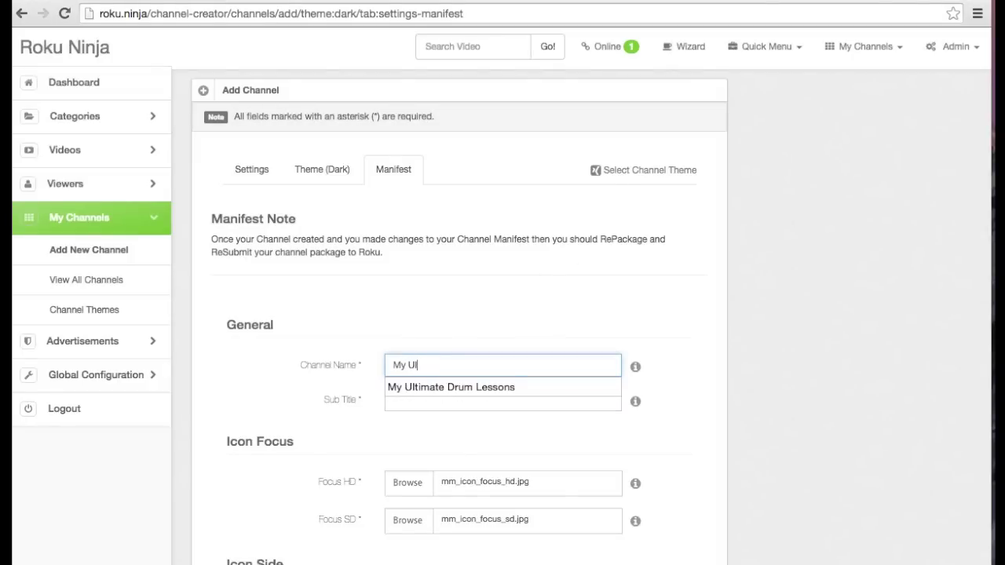
{"action": "key", "text": "Down"}
{"action": "key", "text": "Return"}
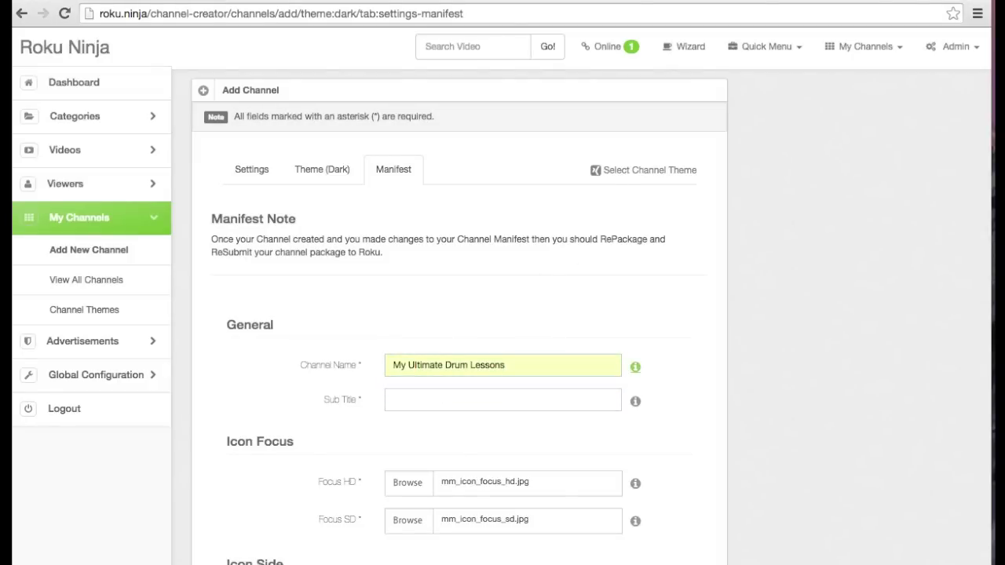
{"action": "left_click", "coordinate": [503, 399]}
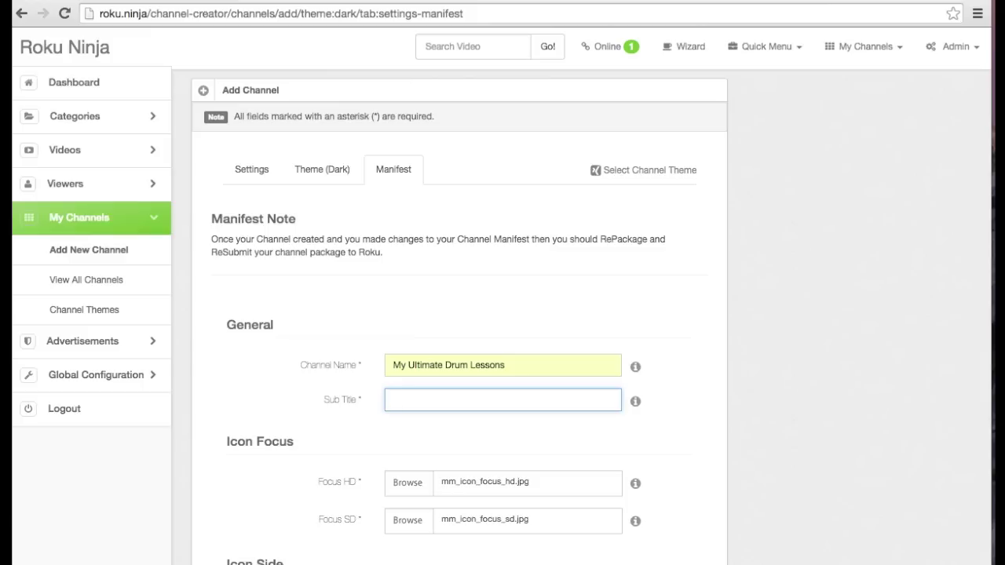
{"action": "type", "text": "100"}
{"action": "key", "text": "Down"}
{"action": "key", "text": "Return"}
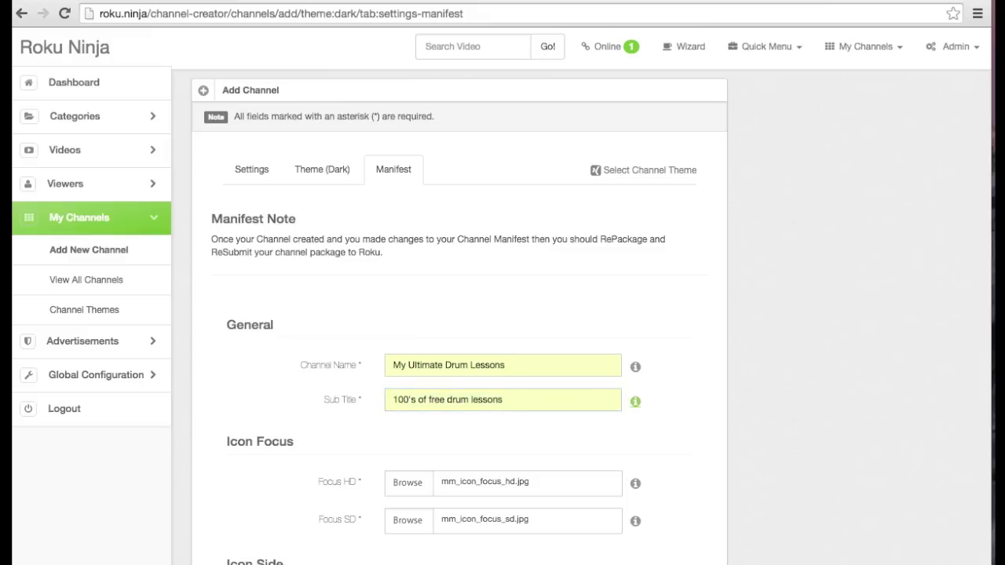
Set HD-Splash.jpg and SD-splash.jpg as splash images and create the channel
{"action": "scroll", "coordinate": [434, 442], "scroll_direction": "down", "scroll_amount": 6}
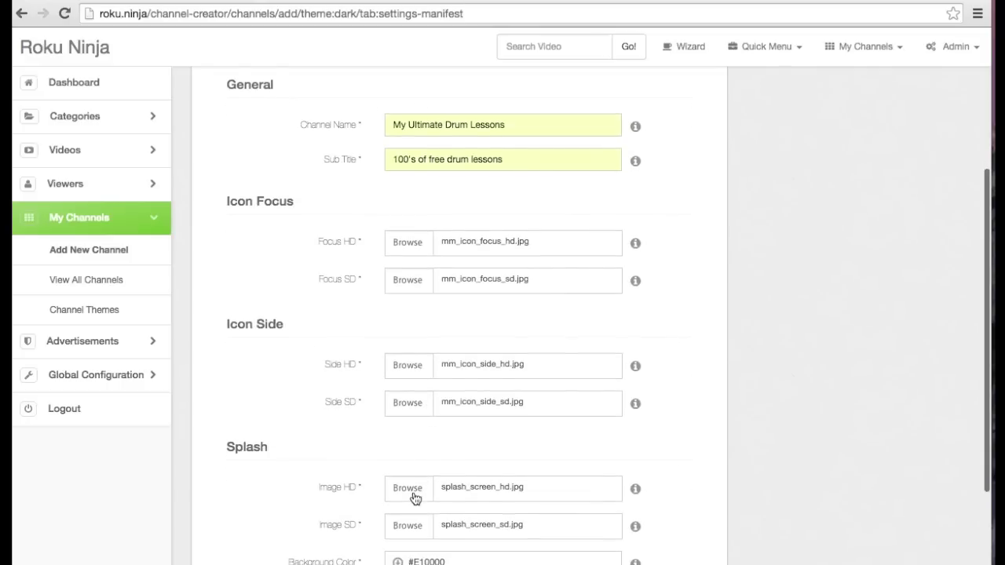
{"action": "left_click", "coordinate": [414, 494]}
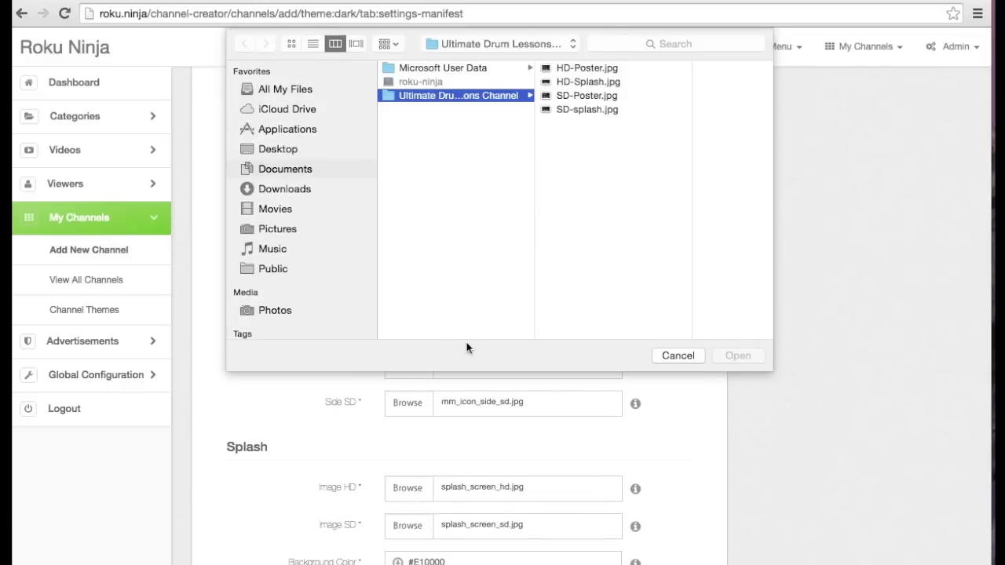
{"action": "left_click", "coordinate": [594, 83]}
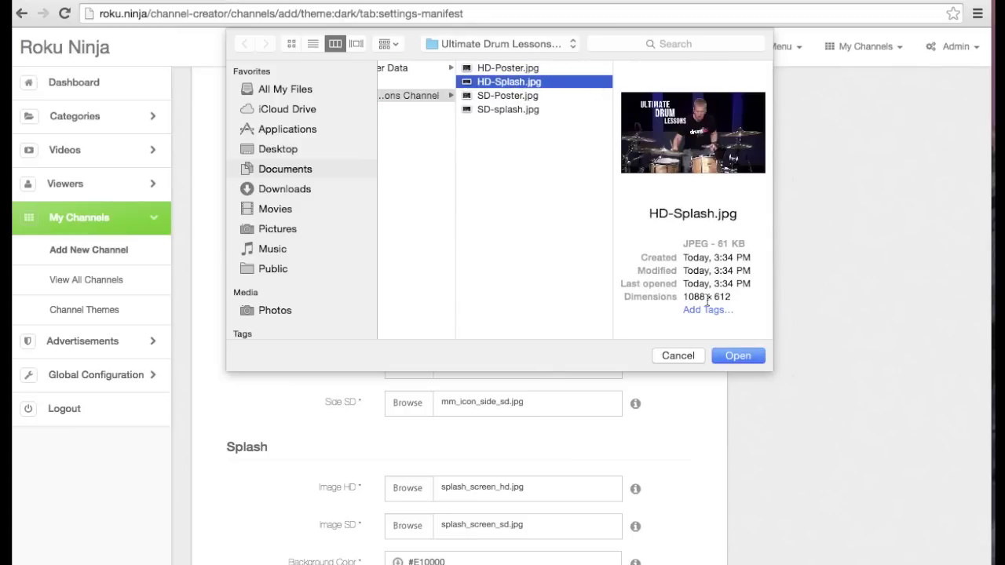
{"action": "left_click", "coordinate": [724, 357]}
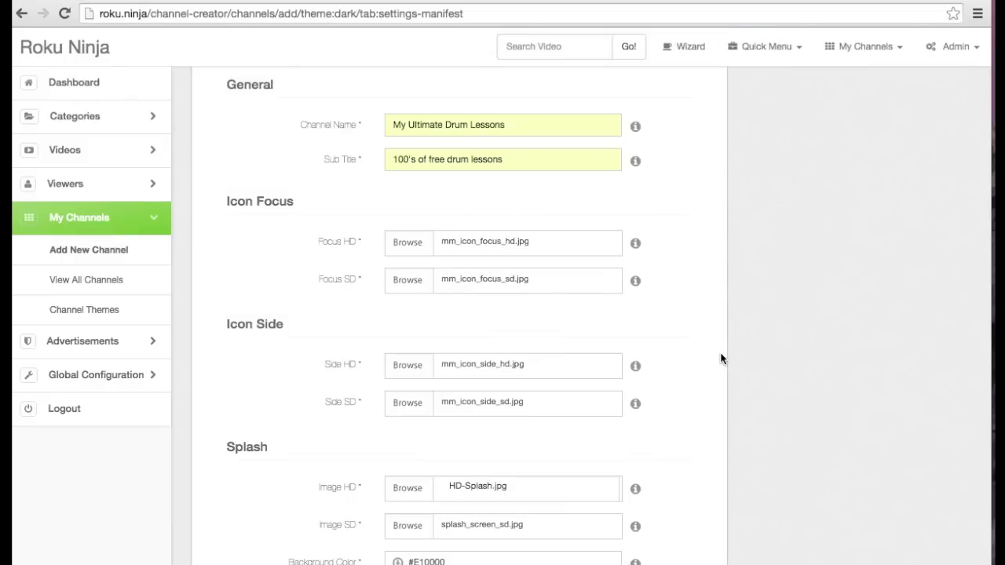
{"action": "left_click", "coordinate": [407, 526]}
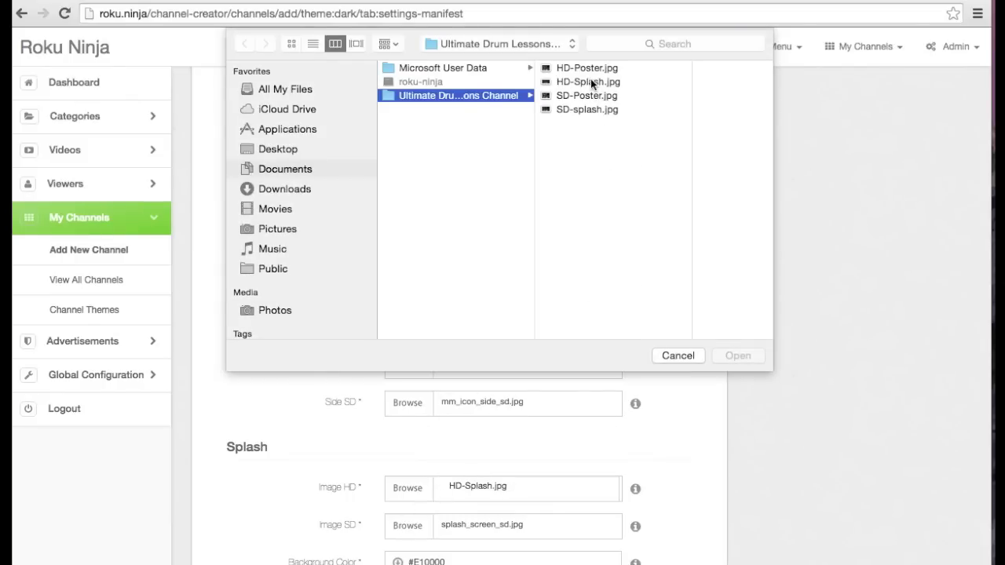
{"action": "left_click", "coordinate": [584, 109]}
{"action": "left_click", "coordinate": [735, 357]}
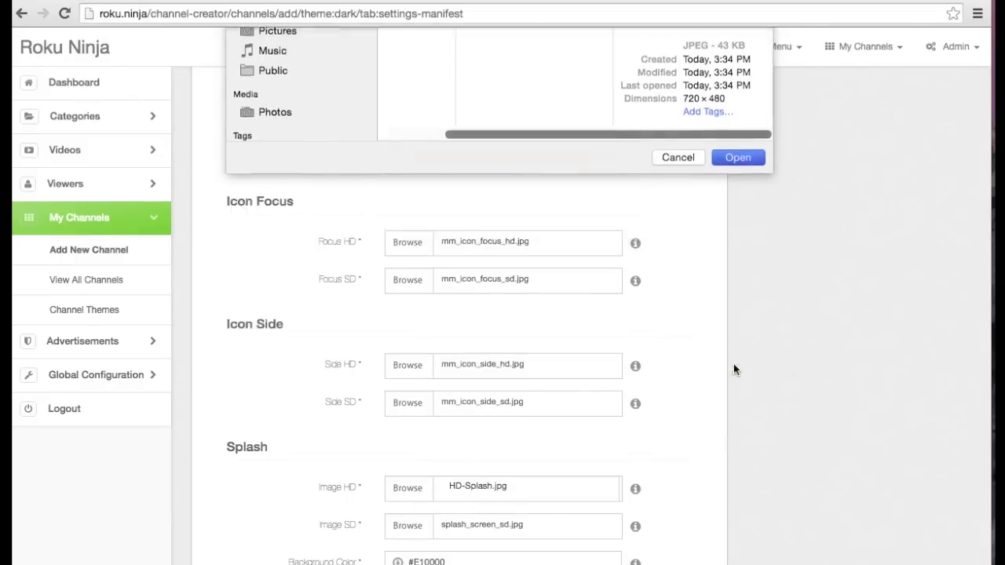
{"action": "scroll", "coordinate": [735, 369], "scroll_direction": "down", "scroll_amount": 3}
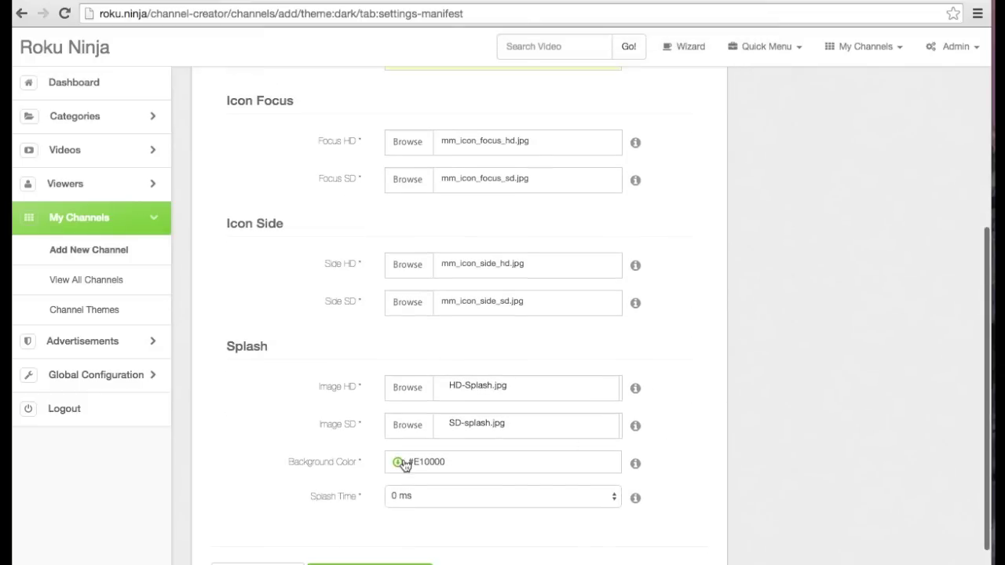
{"action": "left_click", "coordinate": [393, 562]}
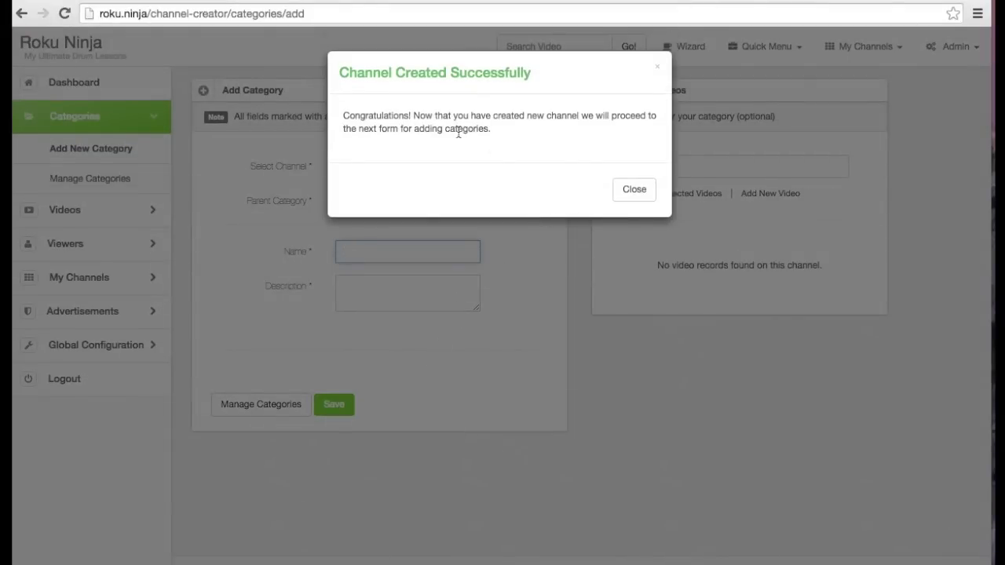
Add the category 'The Basics' with description 'Learn the basics'
{"action": "left_click", "coordinate": [633, 191]}
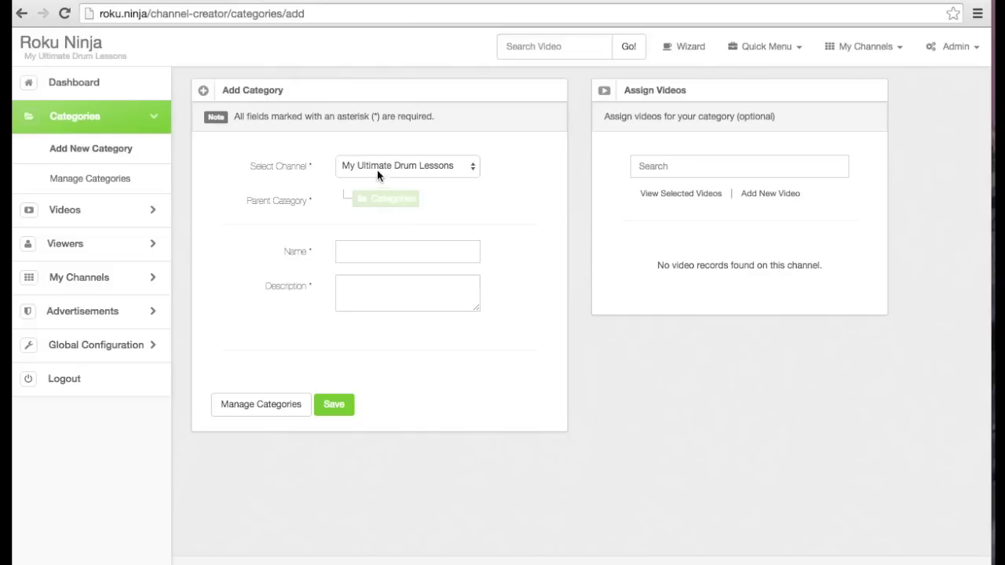
{"action": "left_click", "coordinate": [355, 252]}
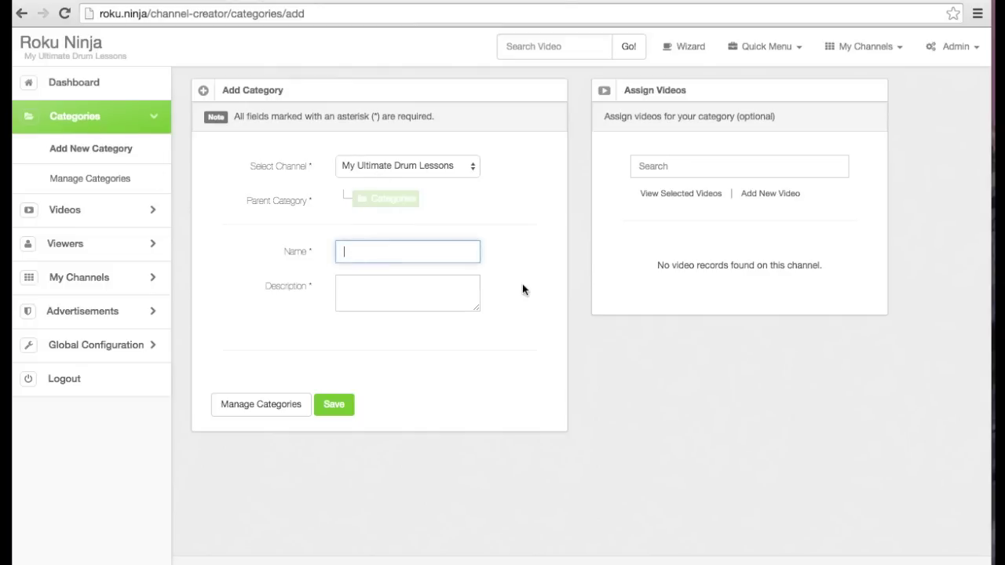
{"action": "type", "text": "The Basics"}
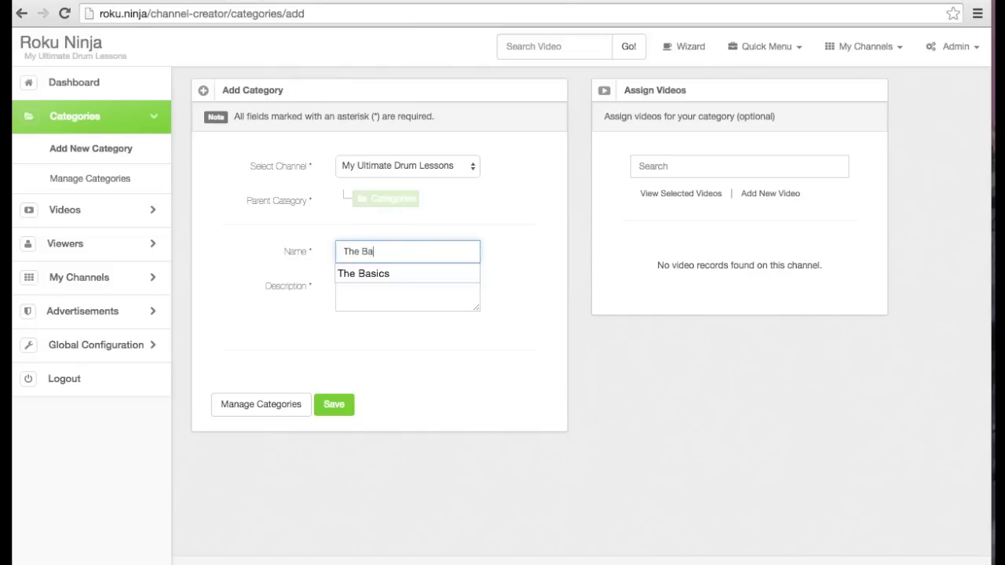
{"action": "left_click", "coordinate": [344, 286]}
{"action": "type", "text": "Learn"}
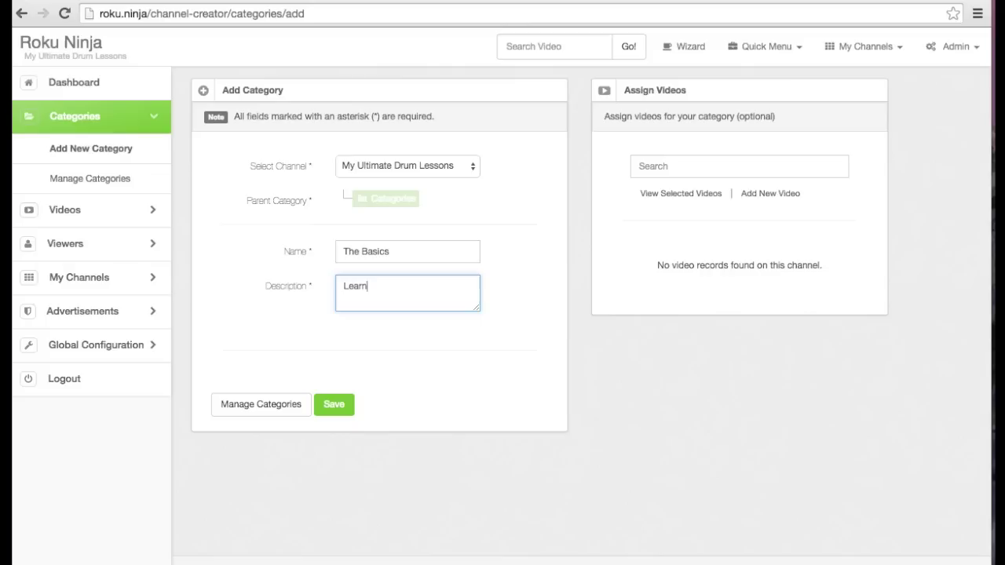
{"action": "type", "text": " the basics"}
{"action": "left_click", "coordinate": [341, 407]}
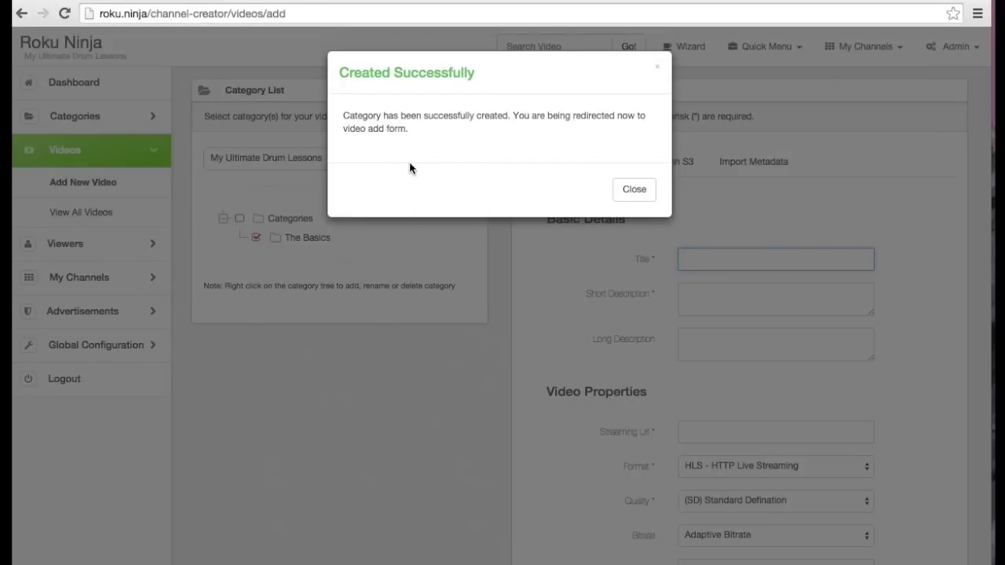
Add three videos to The Basics by pasting their YouTube URLs and grabbing them
{"action": "left_click", "coordinate": [637, 189]}
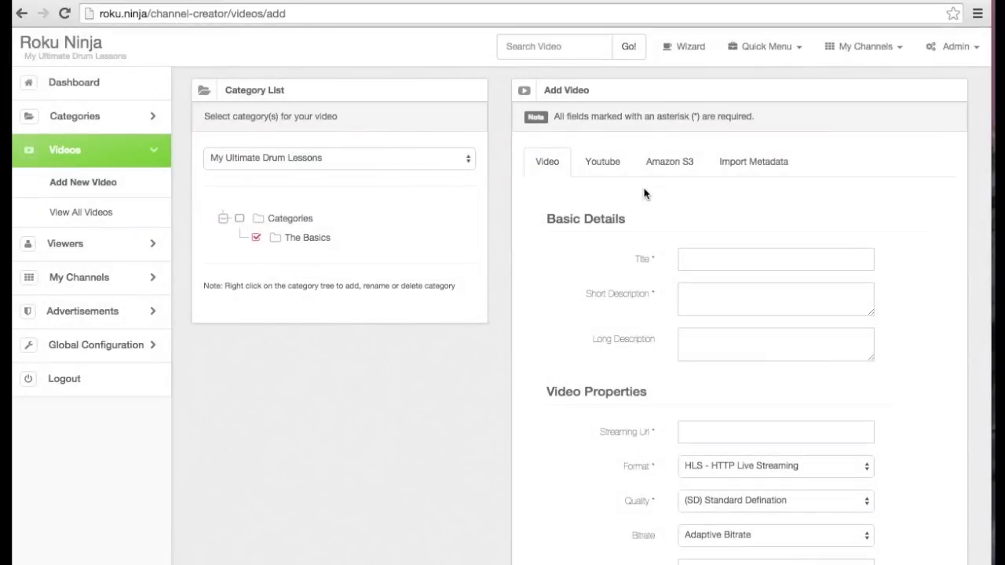
{"action": "left_click", "coordinate": [608, 162]}
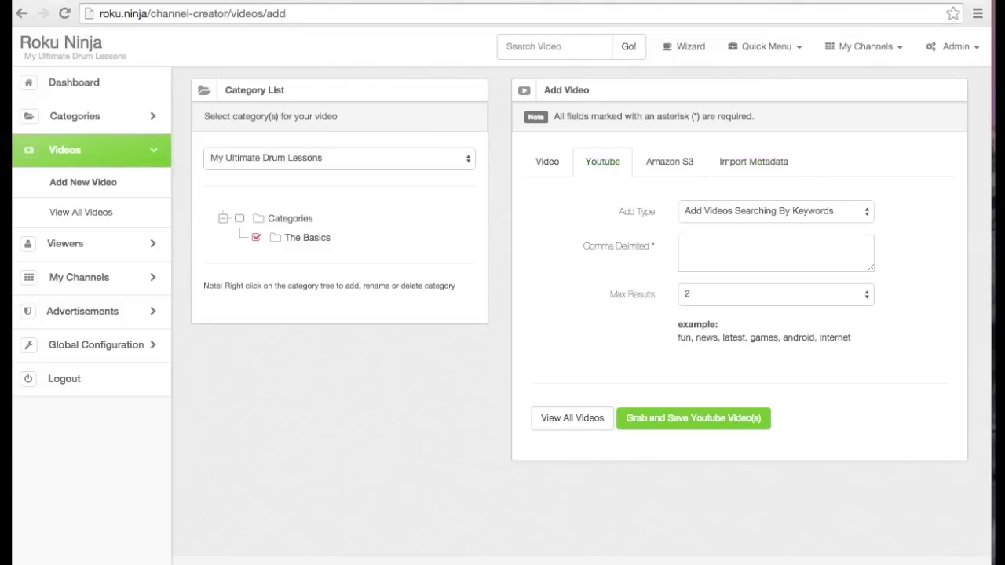
{"action": "left_click", "coordinate": [722, 212]}
{"action": "left_click", "coordinate": [721, 222]}
{"action": "left_click", "coordinate": [717, 246]}
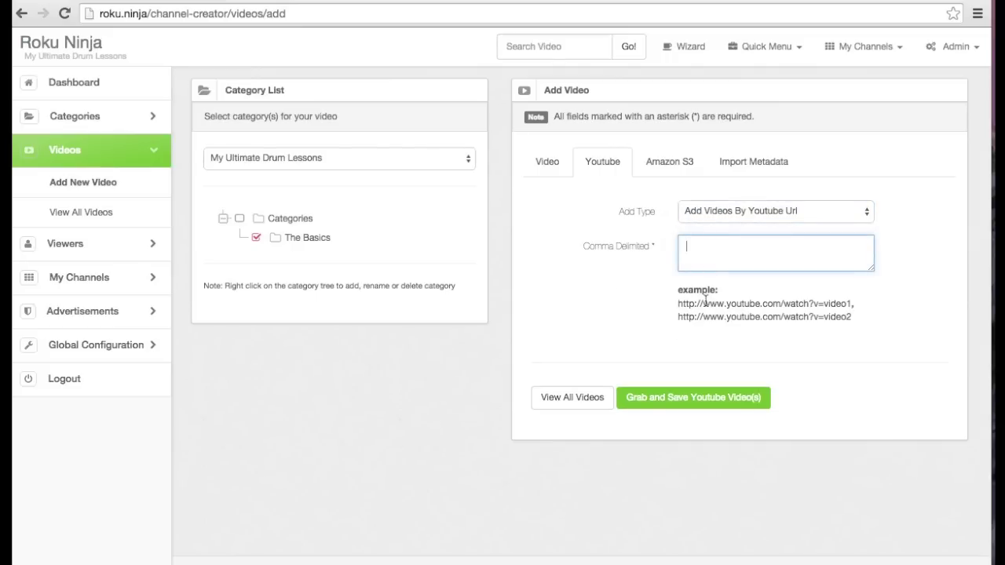
{"action": "type", "text": "https://www.youtube.com/watch?v=h_llbc3QAz8, https://www.youtube.com/watch?v=O6Yd7XnYcPU, https://www.youtube.com/watch?v=0JOnroNveHw"}
{"action": "left_click_drag", "start_coordinate": [870, 275], "coordinate": [864, 323]}
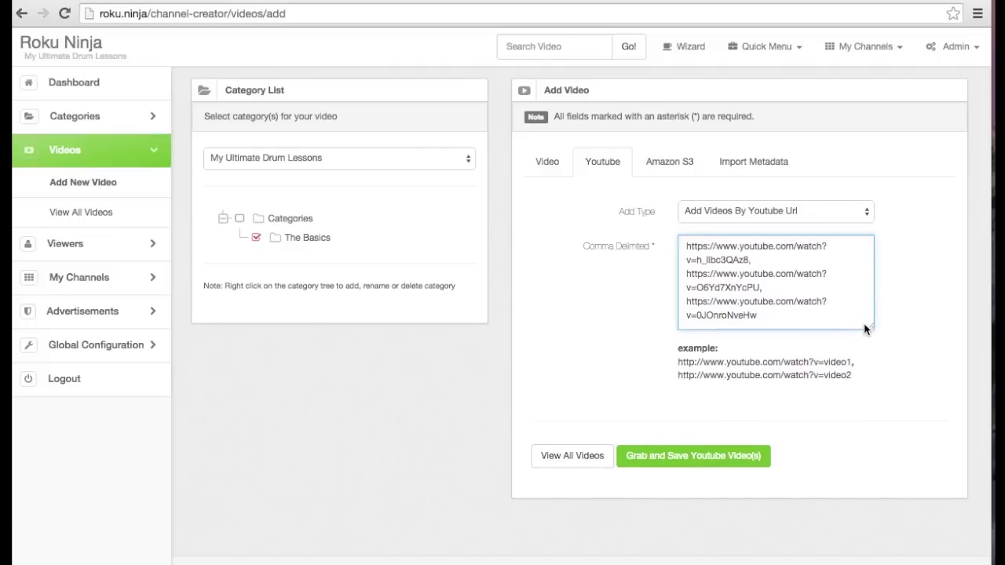
{"action": "left_click", "coordinate": [705, 466]}
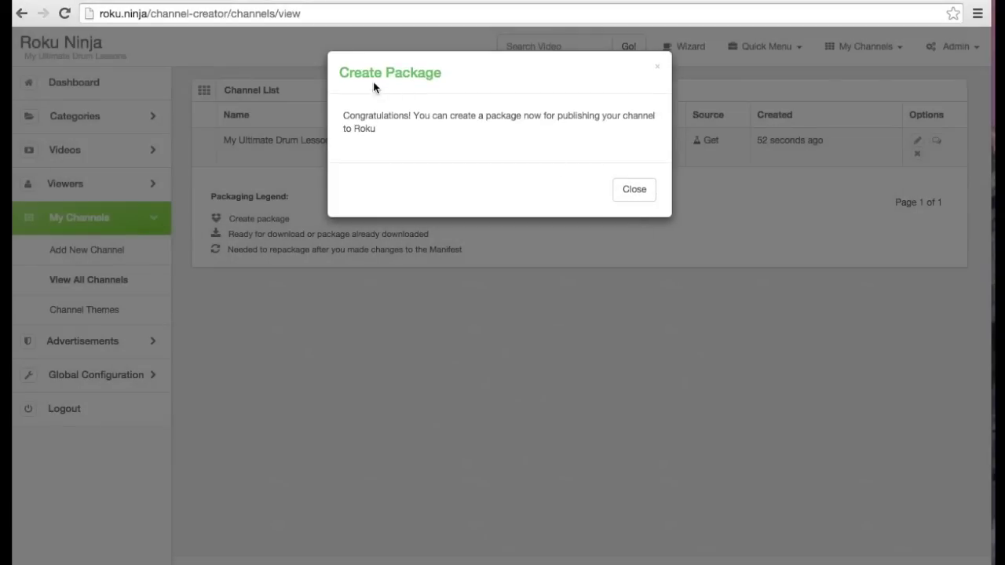
Package the My Ultimate Drum Lessons channel and keep the downloaded .pkg file
{"action": "left_click", "coordinate": [635, 191]}
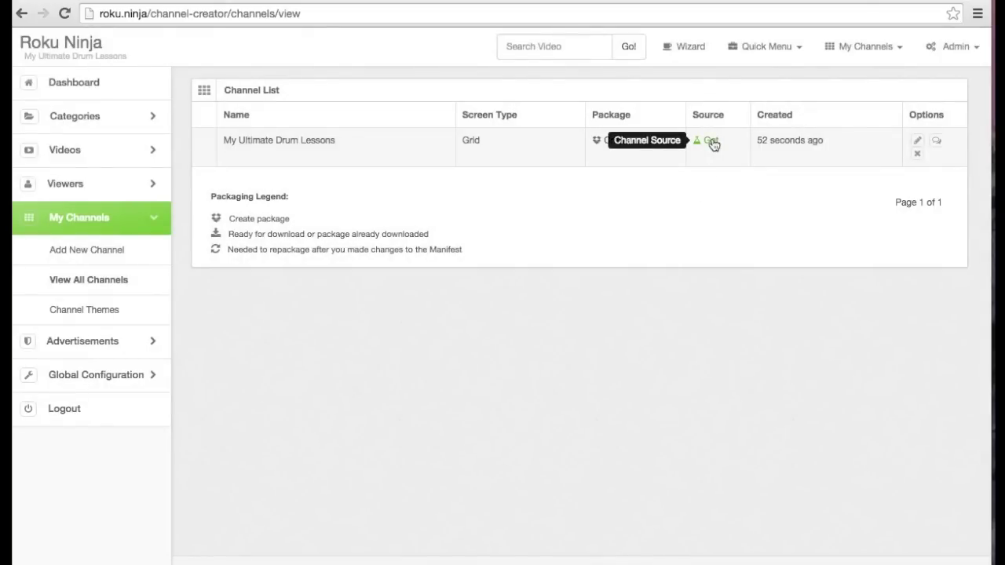
{"action": "left_click", "coordinate": [622, 141]}
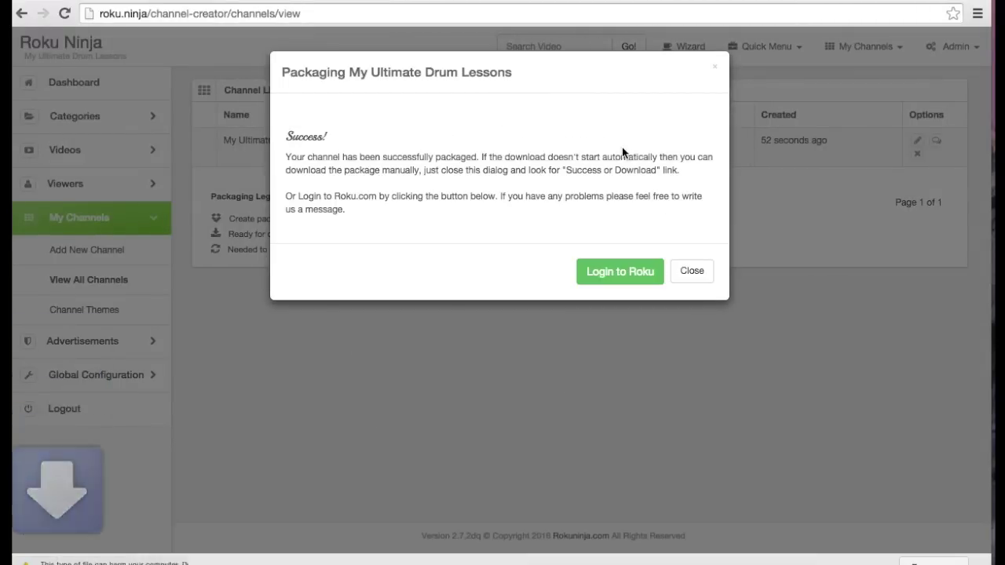
{"action": "left_click", "coordinate": [238, 563]}
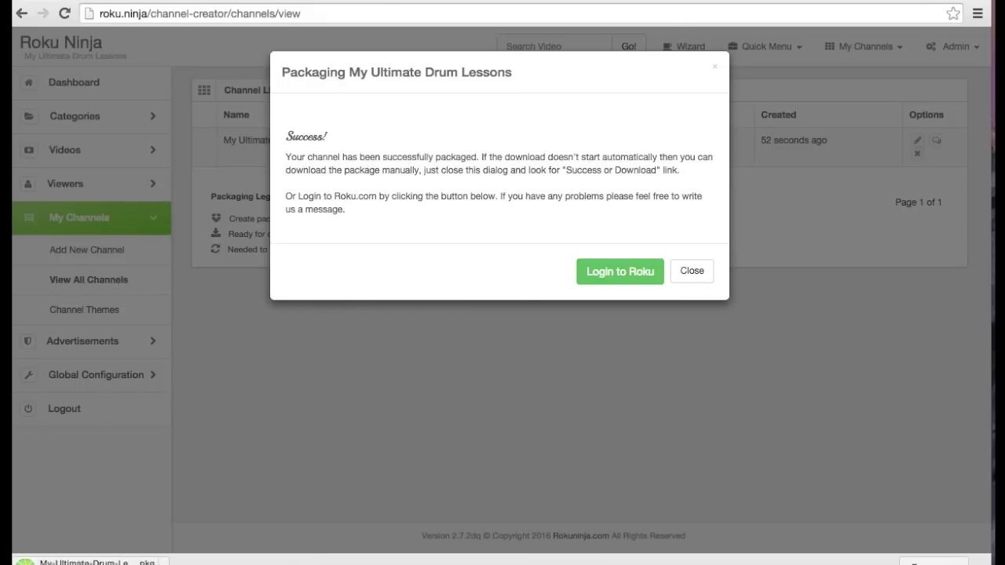
Sign in to Roku.com with the Roku account e-mail and password
{"action": "left_click", "coordinate": [590, 281]}
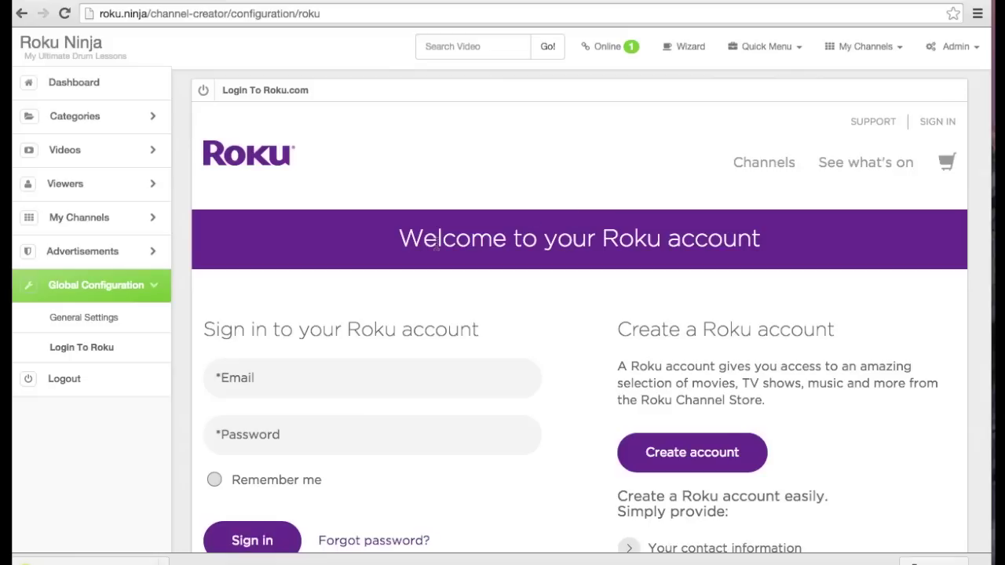
{"action": "left_click", "coordinate": [287, 384]}
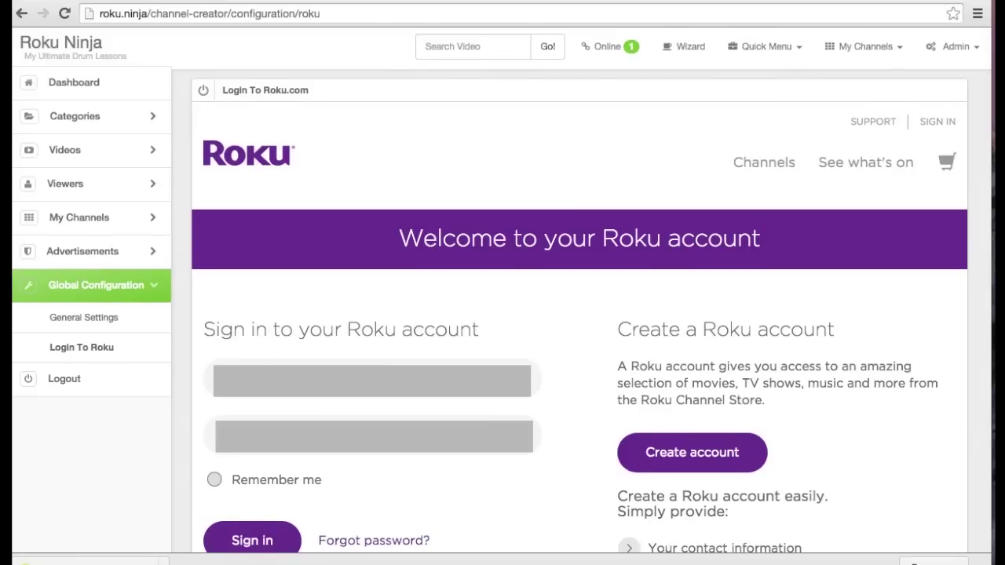
{"action": "key", "text": "Return"}
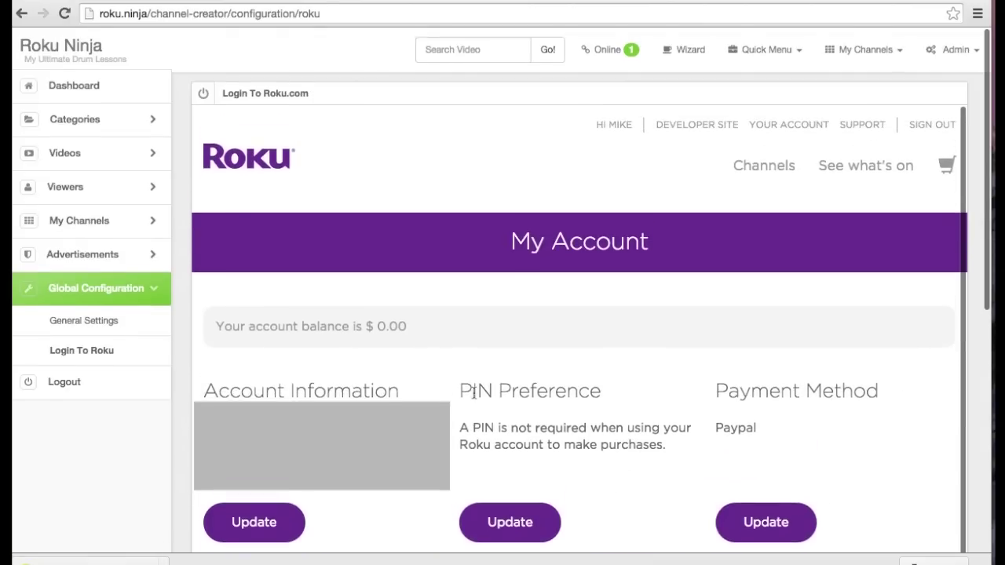
Open the developer site's Manage My Channels page and view the Private Channels section
{"action": "left_click", "coordinate": [714, 126]}
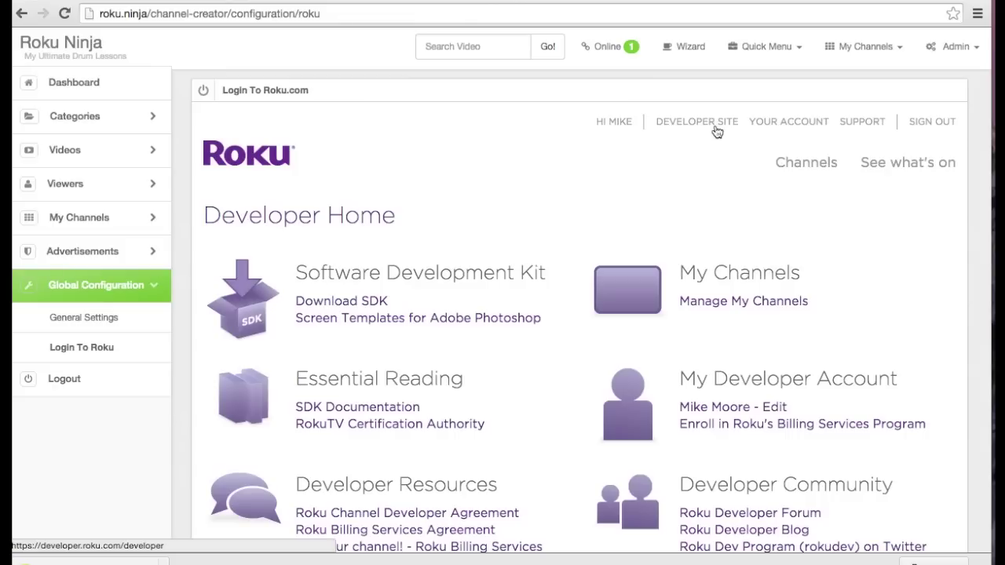
{"action": "left_click", "coordinate": [717, 301]}
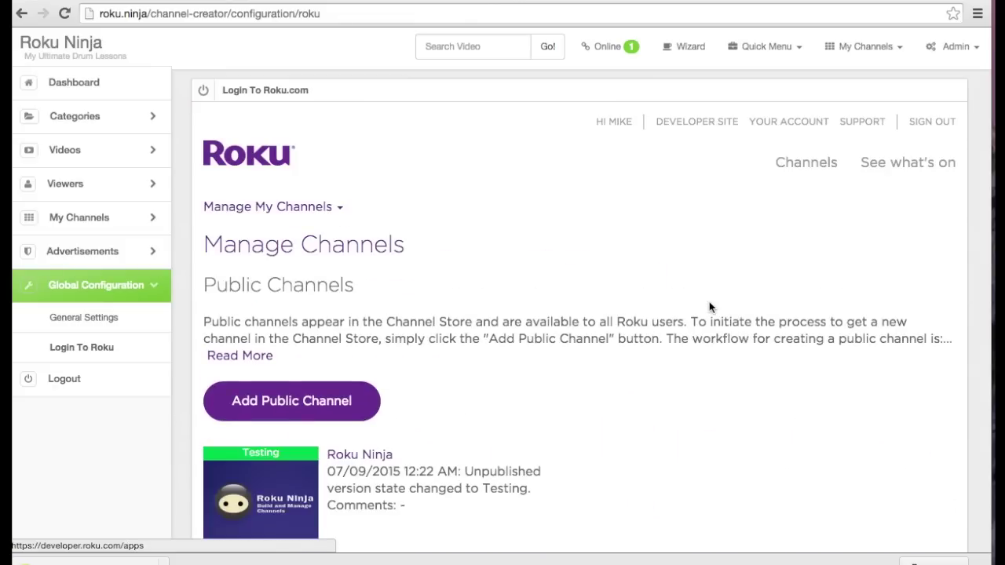
{"action": "scroll", "coordinate": [709, 302], "scroll_direction": "down", "scroll_amount": 8}
{"action": "scroll", "coordinate": [709, 301], "scroll_direction": "up", "scroll_amount": 1}
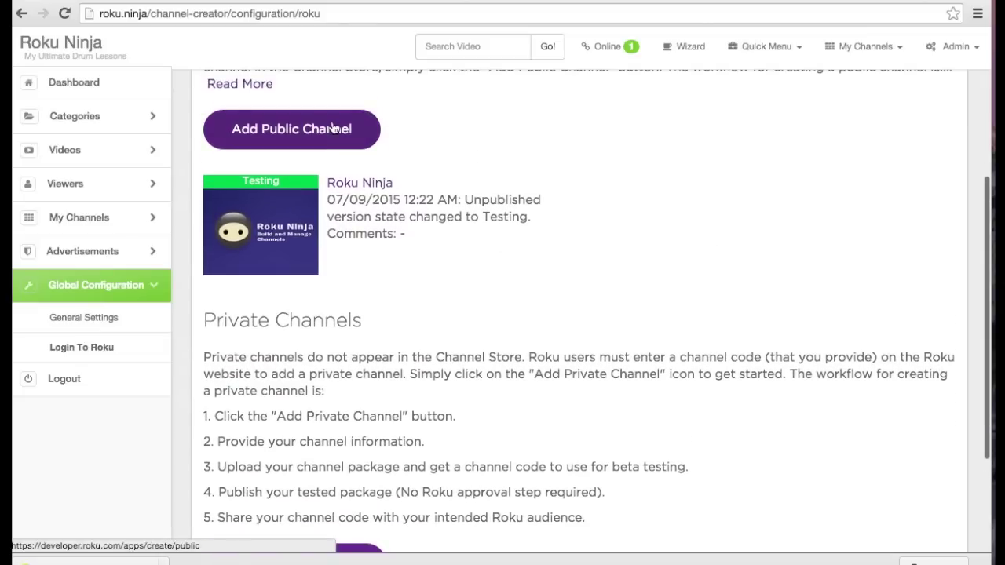
{"action": "scroll", "coordinate": [395, 233], "scroll_direction": "down", "scroll_amount": 4}
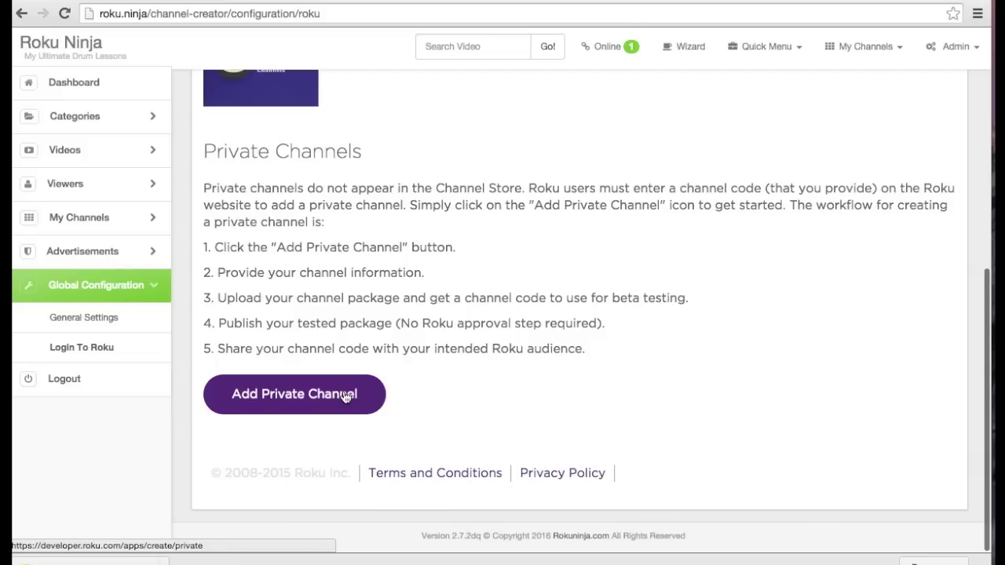
Start a new private channel, keeping Video as its classification
{"action": "left_click", "coordinate": [346, 398]}
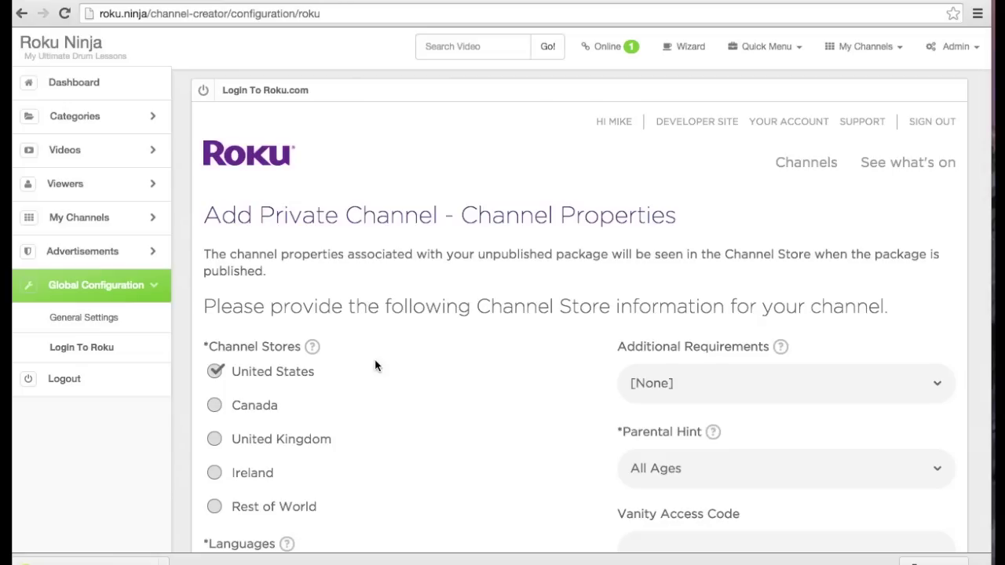
{"action": "scroll", "coordinate": [375, 365], "scroll_direction": "down", "scroll_amount": 5}
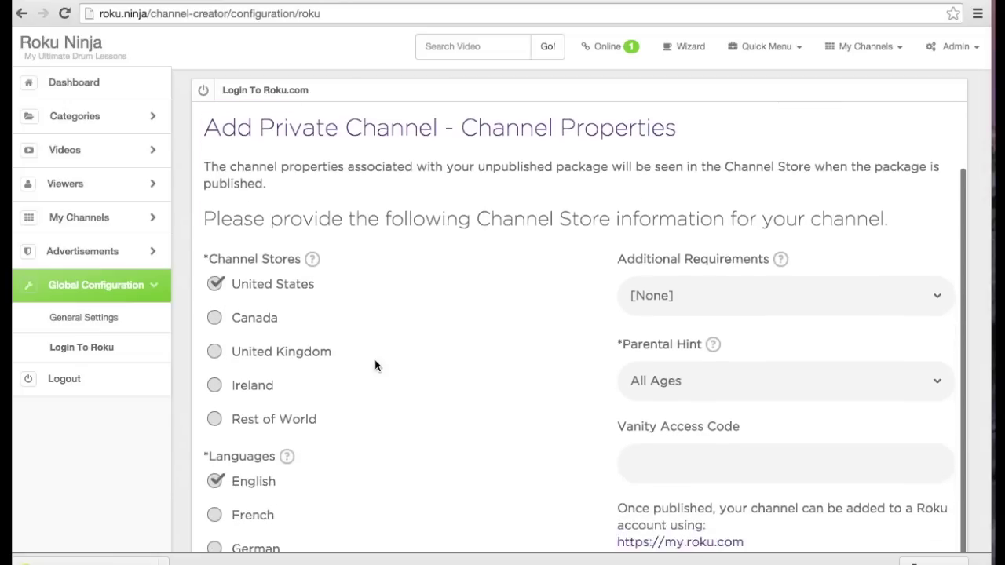
{"action": "scroll", "coordinate": [375, 364], "scroll_direction": "down", "scroll_amount": 4}
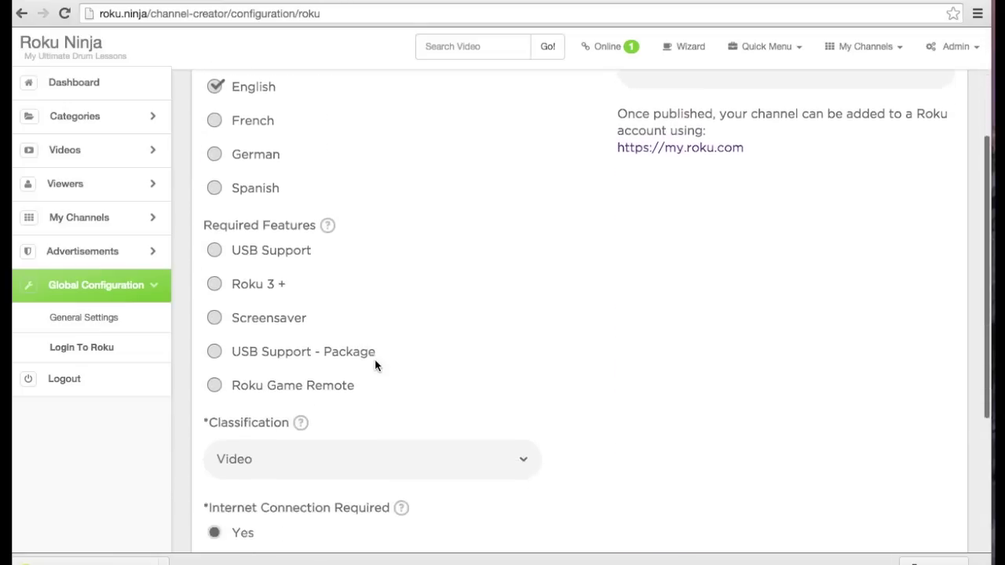
{"action": "left_click", "coordinate": [374, 365]}
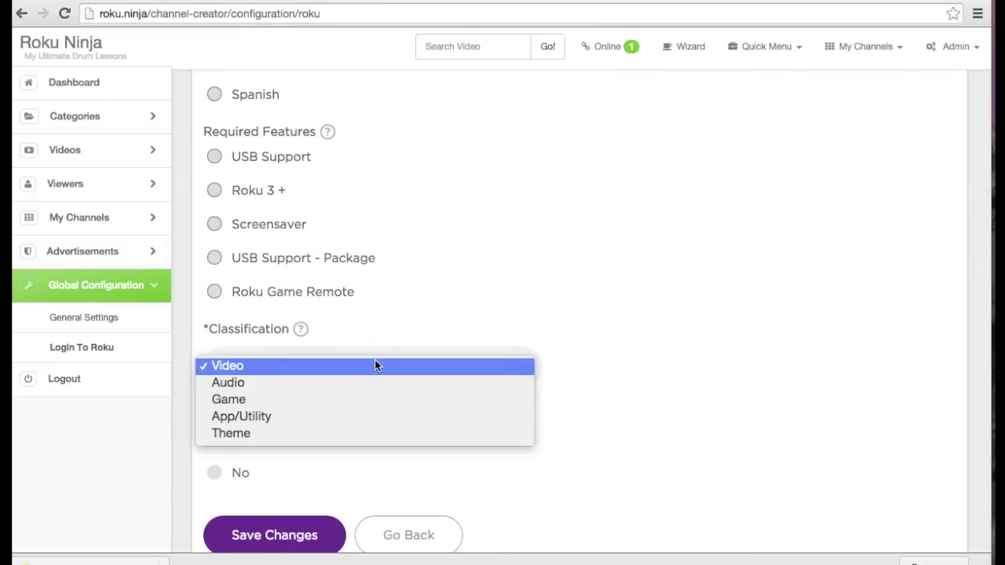
{"action": "left_click", "coordinate": [374, 366]}
{"action": "scroll", "coordinate": [374, 364], "scroll_direction": "down", "scroll_amount": 1}
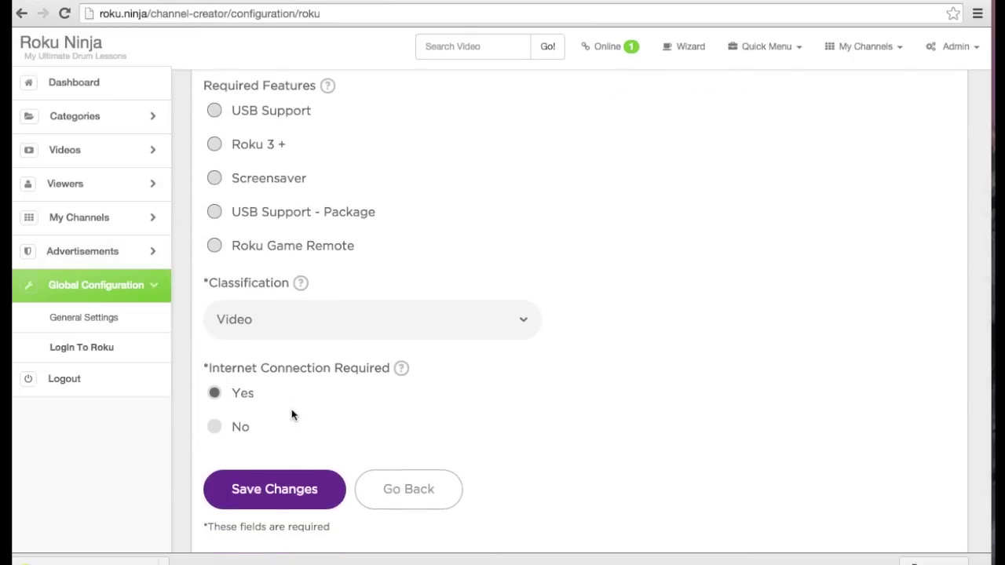
{"action": "scroll", "coordinate": [712, 442], "scroll_direction": "up", "scroll_amount": 8}
{"action": "scroll", "coordinate": [718, 400], "scroll_direction": "up", "scroll_amount": 1}
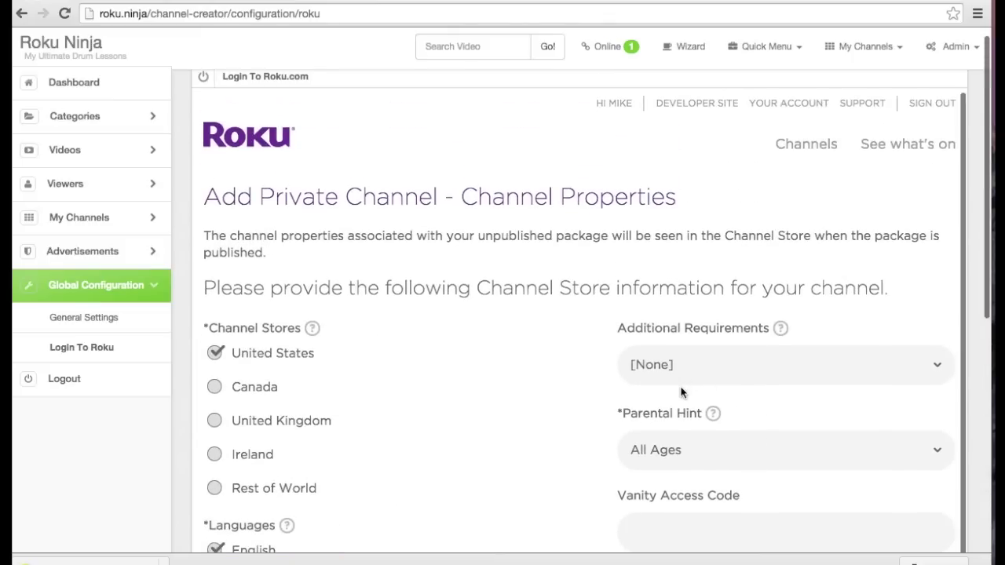
{"action": "scroll", "coordinate": [684, 385], "scroll_direction": "down", "scroll_amount": 1}
{"action": "left_click", "coordinate": [673, 449]}
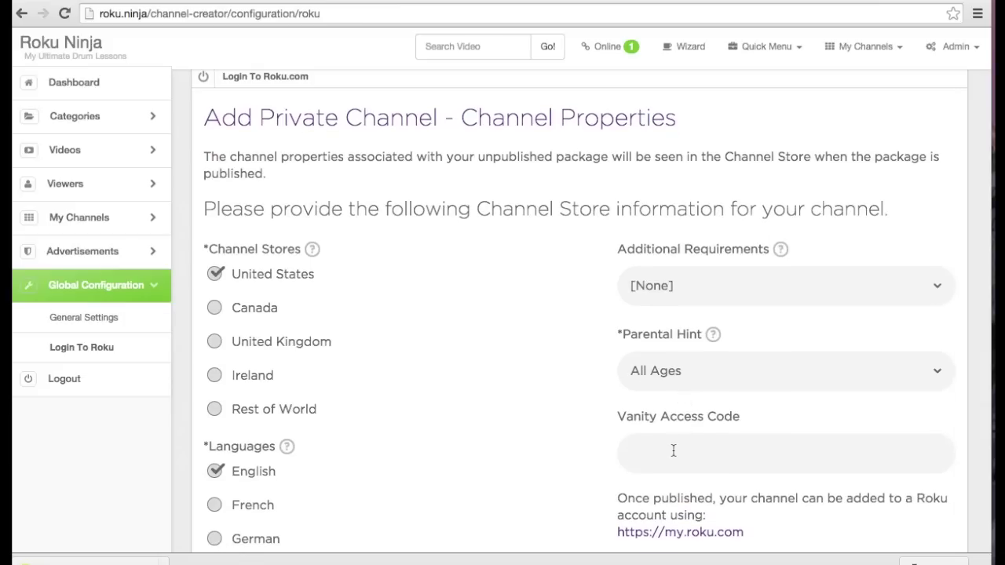
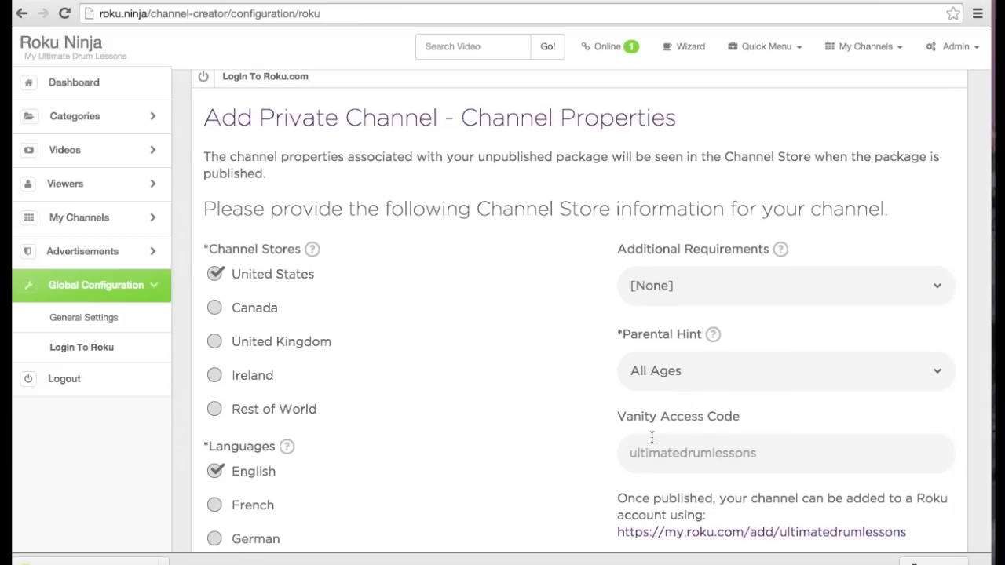
{"action": "scroll", "coordinate": [555, 470], "scroll_direction": "down", "scroll_amount": 5}
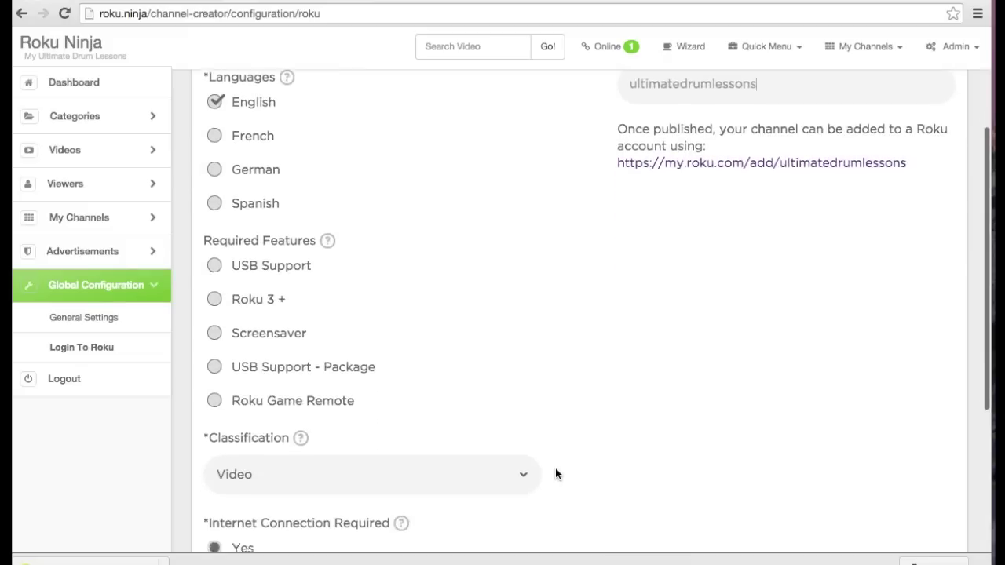
{"action": "scroll", "coordinate": [556, 471], "scroll_direction": "down", "scroll_amount": 3}
{"action": "left_click", "coordinate": [292, 388]}
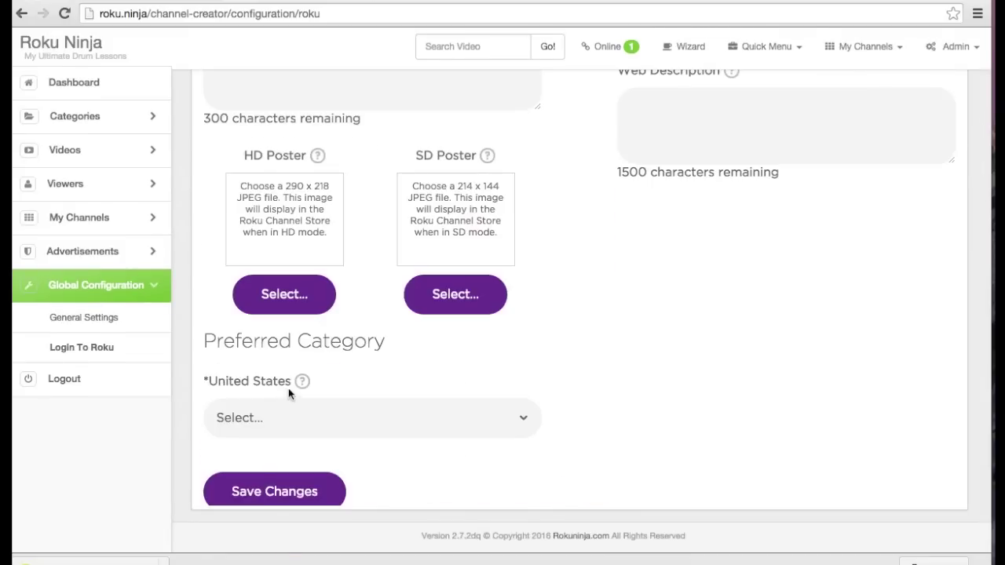
{"action": "scroll", "coordinate": [294, 377], "scroll_direction": "up", "scroll_amount": 6}
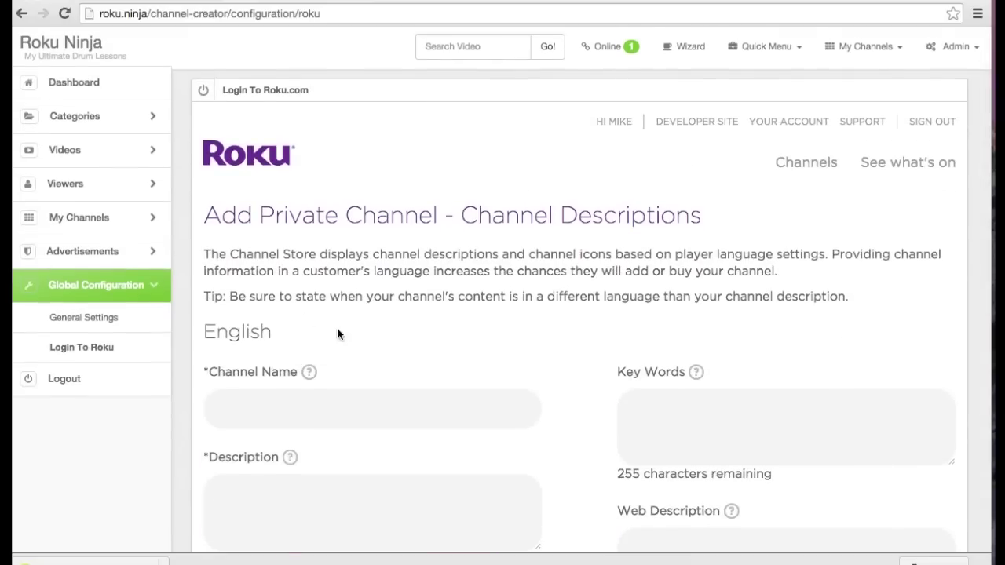
Enter channel name 'My Ultimate Drum Lessons' and a short learn-the-drum description
{"action": "left_click", "coordinate": [342, 414]}
{"action": "type", "text": "My Ultimate Drum Lessons"}
{"action": "key", "text": "Tab"}
{"action": "type", "text": "Learn how"}
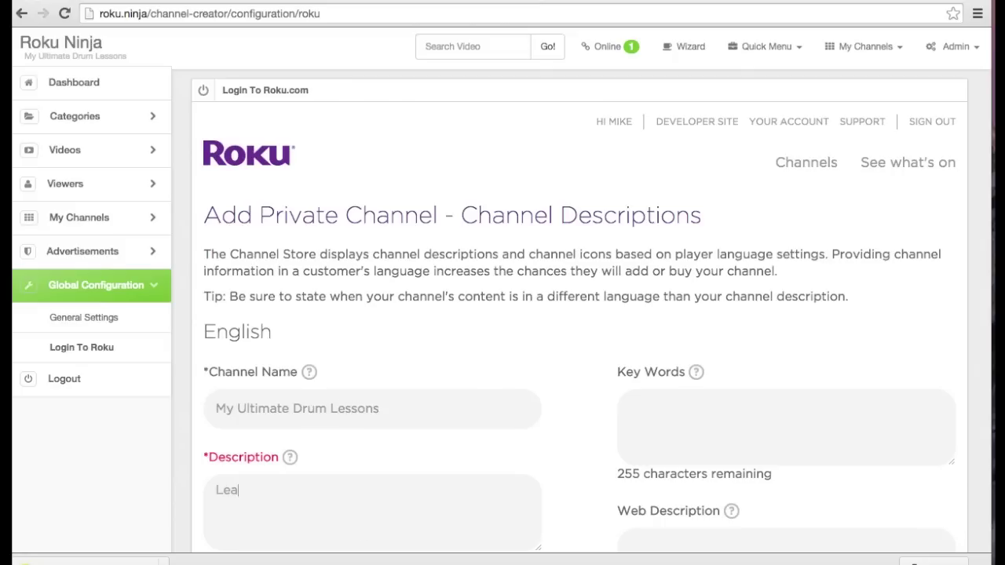
{"action": "type", "text": "ay the drum"}
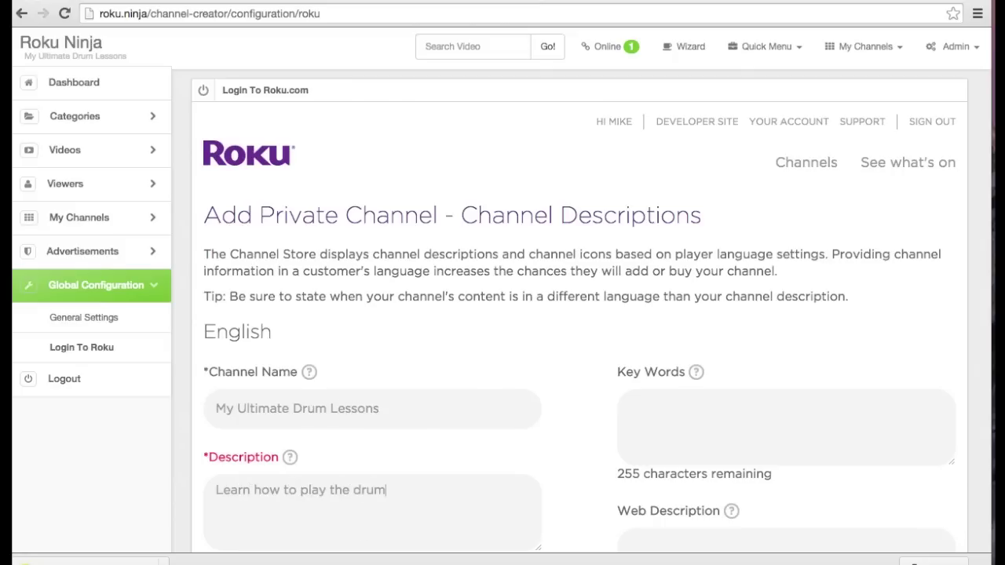
{"action": "type", "text": " quickly."}
Set keywords 'drum lessons' and web description 'Learn how to play the drums quickly.'
{"action": "left_click", "coordinate": [684, 422]}
{"action": "type", "text": "drum lessons,"}
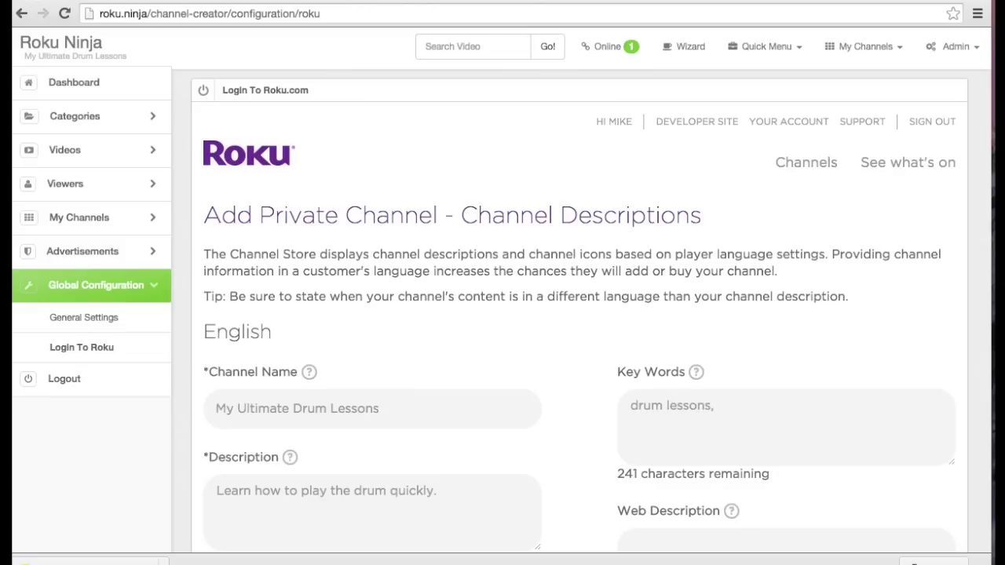
{"action": "key", "text": "BackSpace"}
{"action": "key", "text": "BackSpace"}
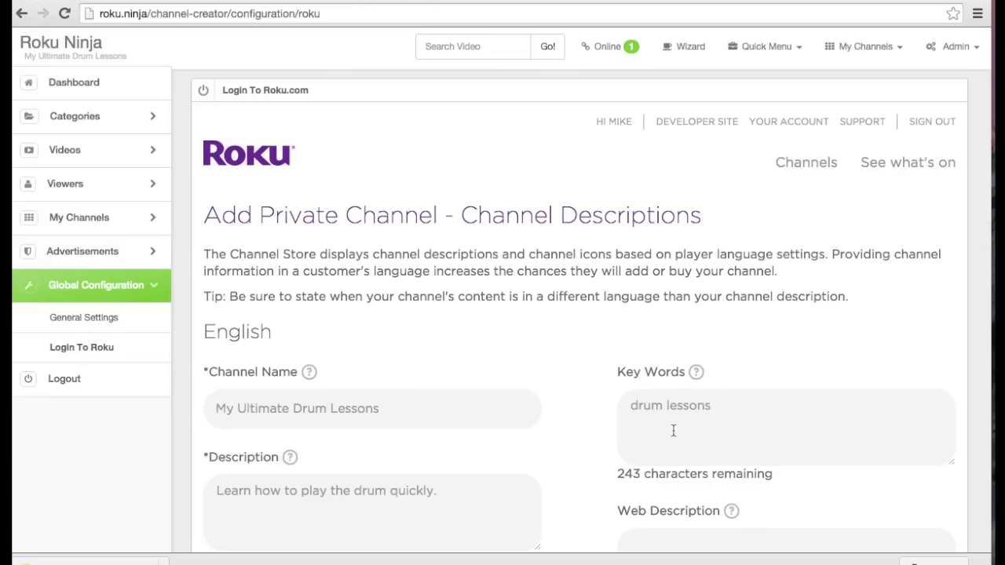
{"action": "scroll", "coordinate": [669, 427], "scroll_direction": "down", "scroll_amount": 3}
{"action": "left_click", "coordinate": [671, 426]}
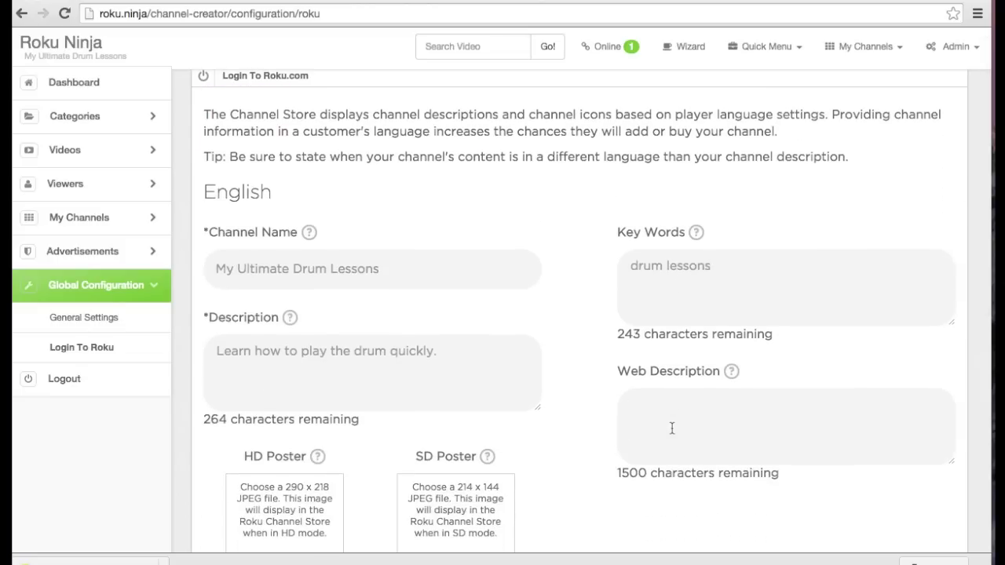
{"action": "type", "text": "Learn how to play the d"}
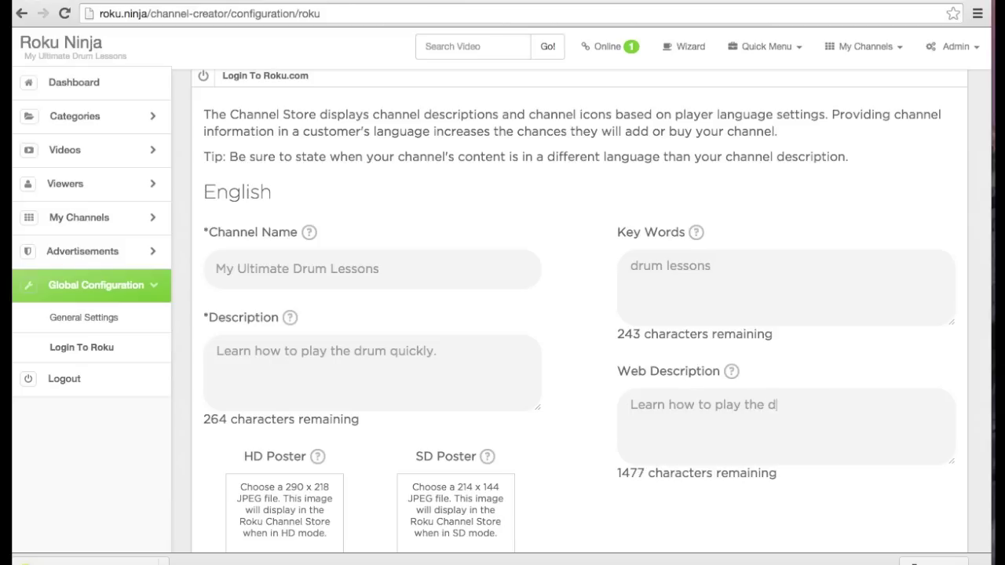
{"action": "type", "text": "rums quickly."}
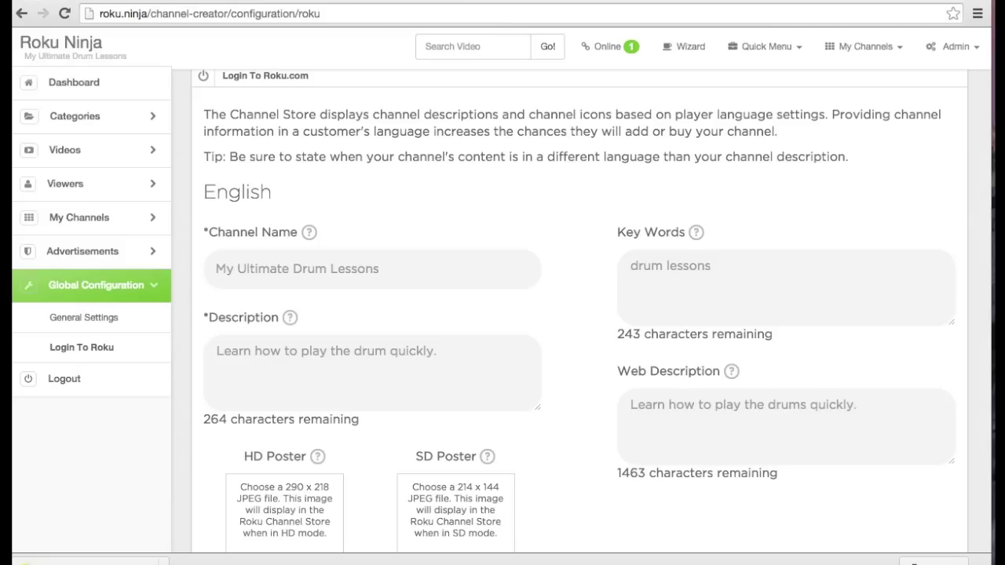
{"action": "scroll", "coordinate": [574, 413], "scroll_direction": "down", "scroll_amount": 4}
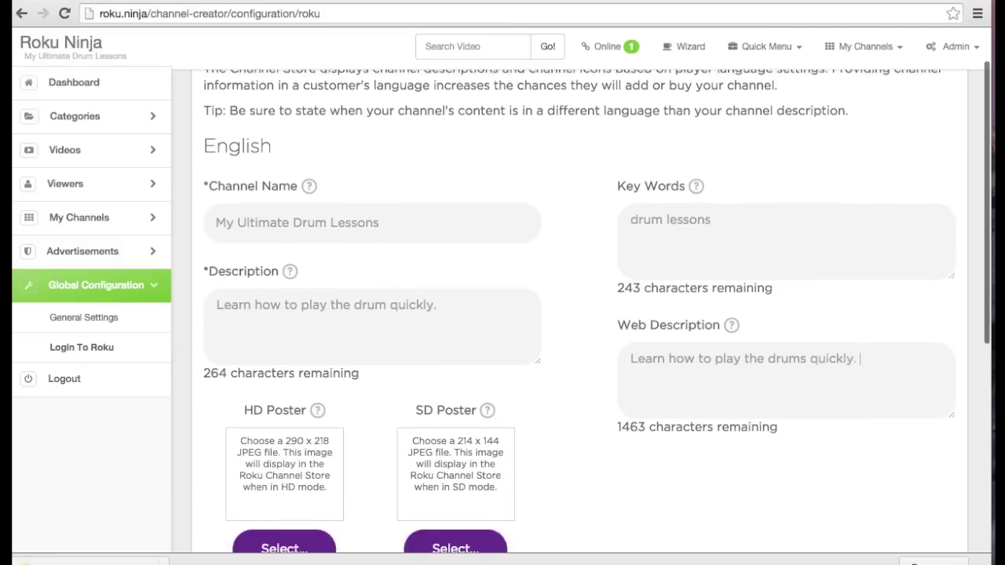
Attach HD-Poster.jpg as the HD poster and SD-Poster.jpg as the SD poster
{"action": "left_click", "coordinate": [281, 451]}
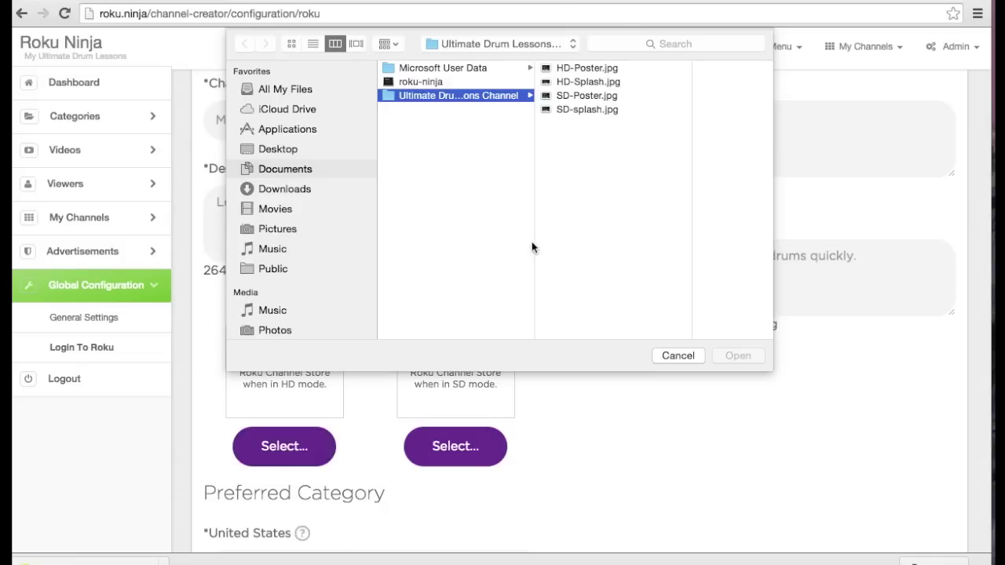
{"action": "left_click", "coordinate": [586, 68]}
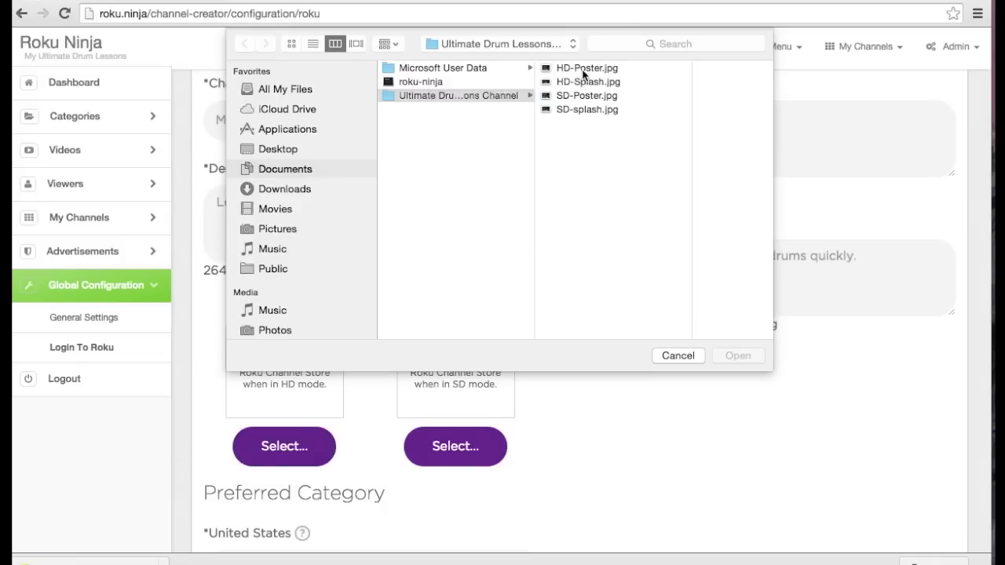
{"action": "left_click", "coordinate": [737, 355]}
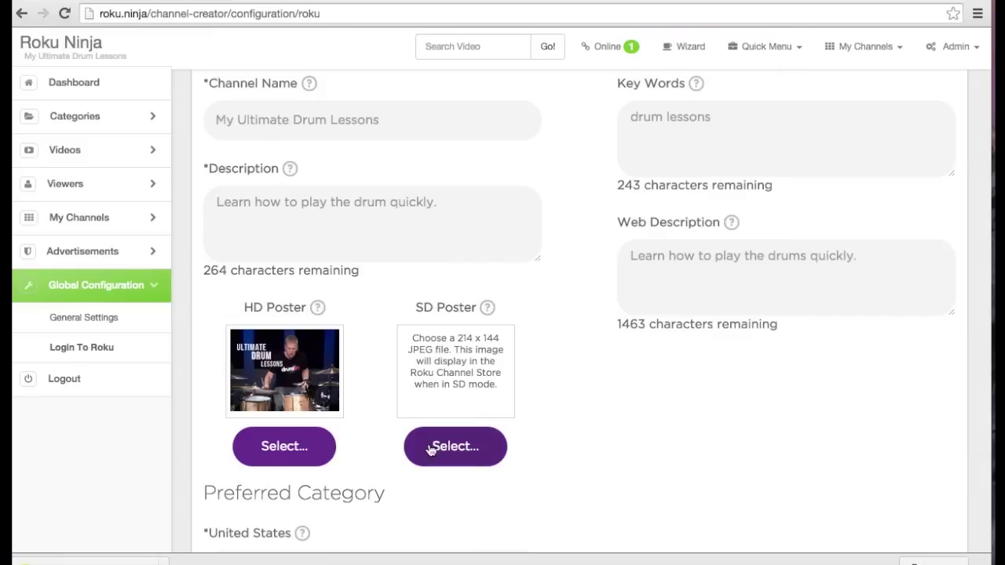
{"action": "left_click", "coordinate": [428, 447]}
{"action": "left_click", "coordinate": [591, 96]}
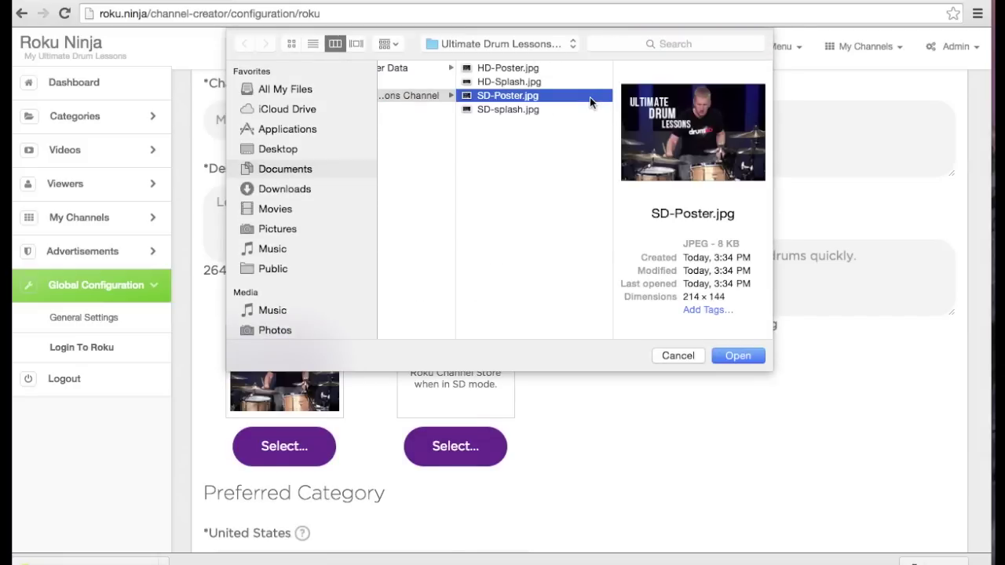
{"action": "left_click", "coordinate": [728, 356]}
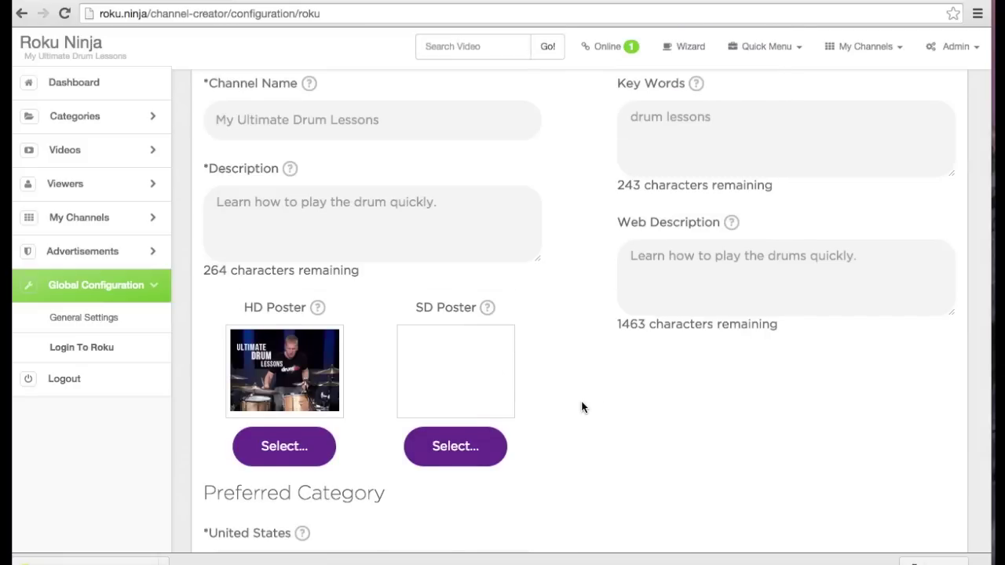
{"action": "scroll", "coordinate": [582, 407], "scroll_direction": "down", "scroll_amount": 5}
Set the channel's preferred United States category to Educational and save the settings
{"action": "left_click", "coordinate": [392, 388]}
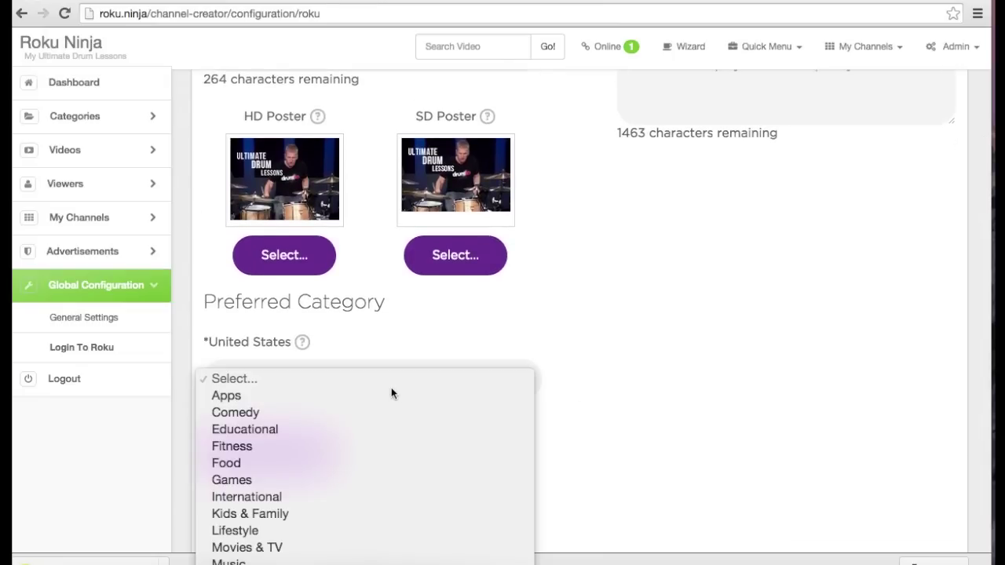
{"action": "scroll", "coordinate": [373, 389], "scroll_direction": "down", "scroll_amount": 2}
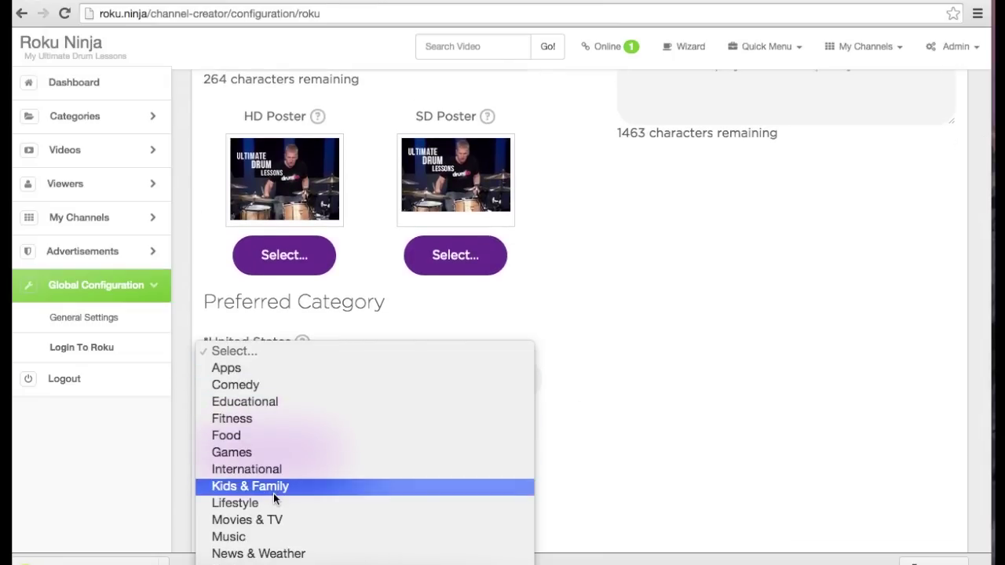
{"action": "scroll", "coordinate": [273, 501], "scroll_direction": "down", "scroll_amount": 2}
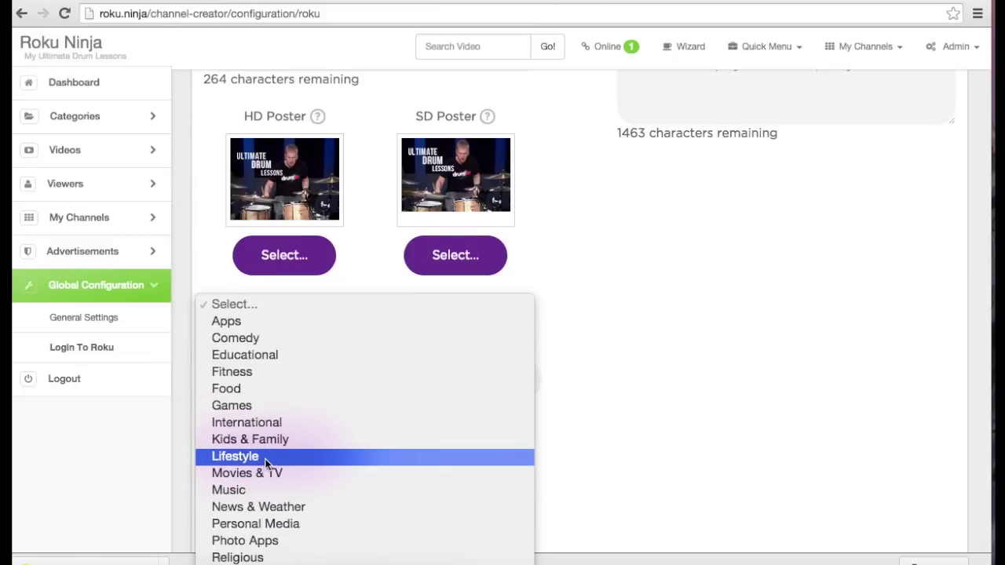
{"action": "left_click", "coordinate": [270, 358]}
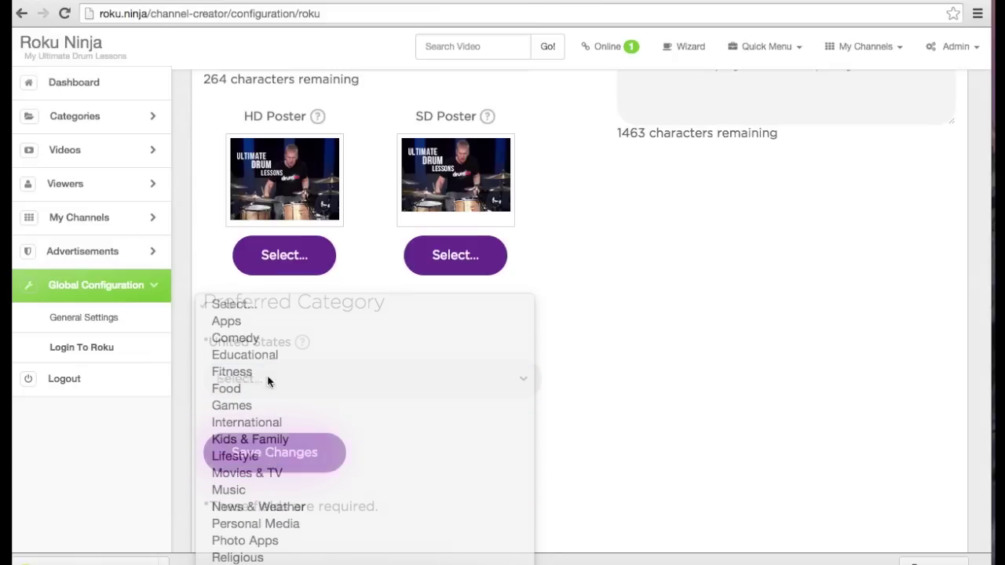
{"action": "left_click", "coordinate": [272, 453]}
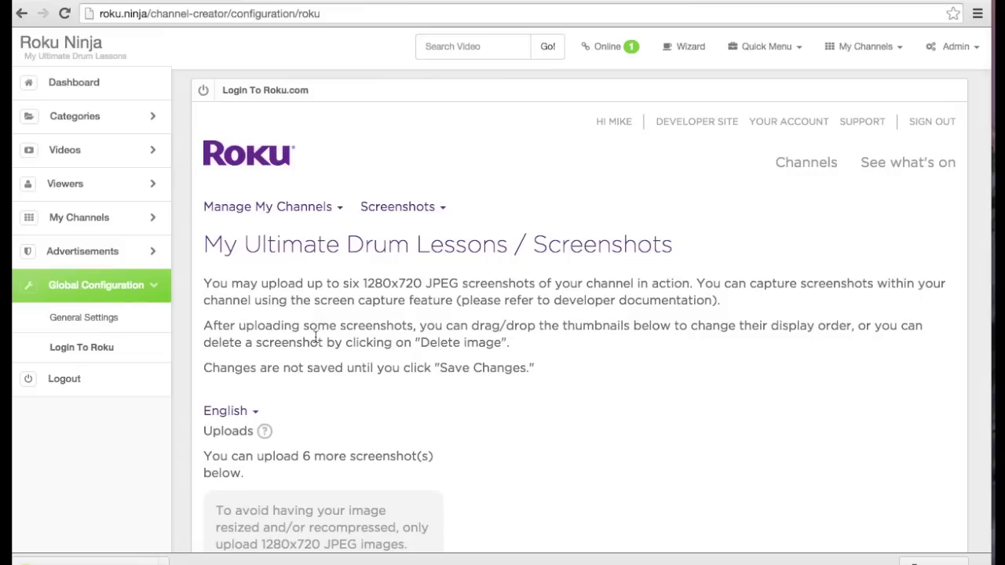
Skip the screenshot uploads and continue to the Package Submission page
{"action": "scroll", "coordinate": [315, 338], "scroll_direction": "down", "scroll_amount": 1}
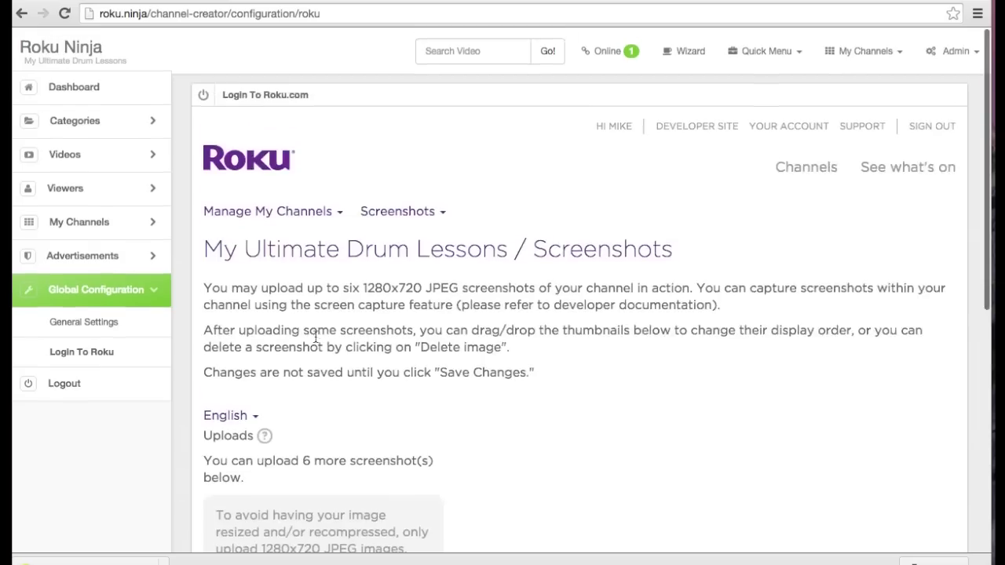
{"action": "scroll", "coordinate": [315, 337], "scroll_direction": "down", "scroll_amount": 4}
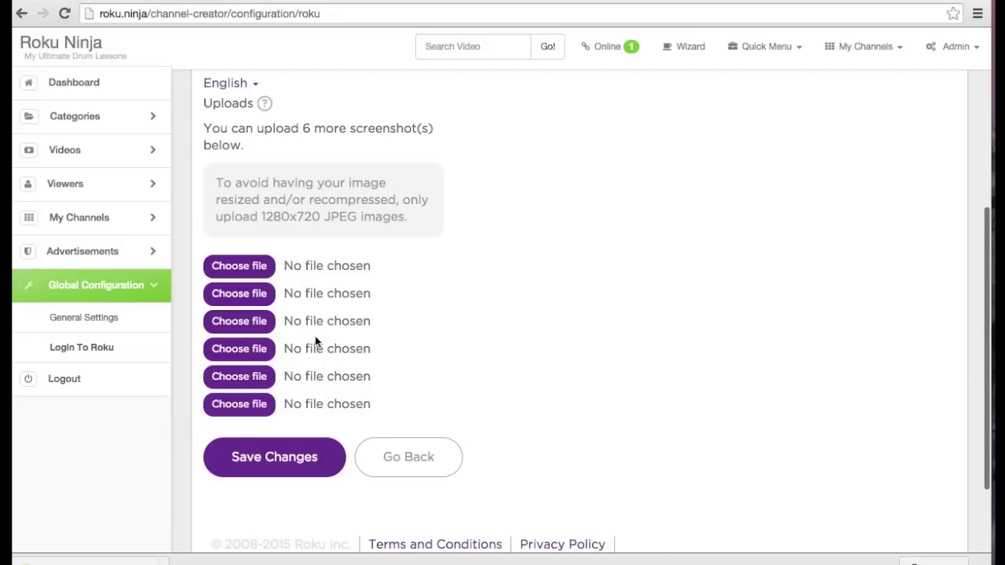
{"action": "left_click", "coordinate": [358, 441]}
{"action": "scroll", "coordinate": [358, 396], "scroll_direction": "down", "scroll_amount": 5}
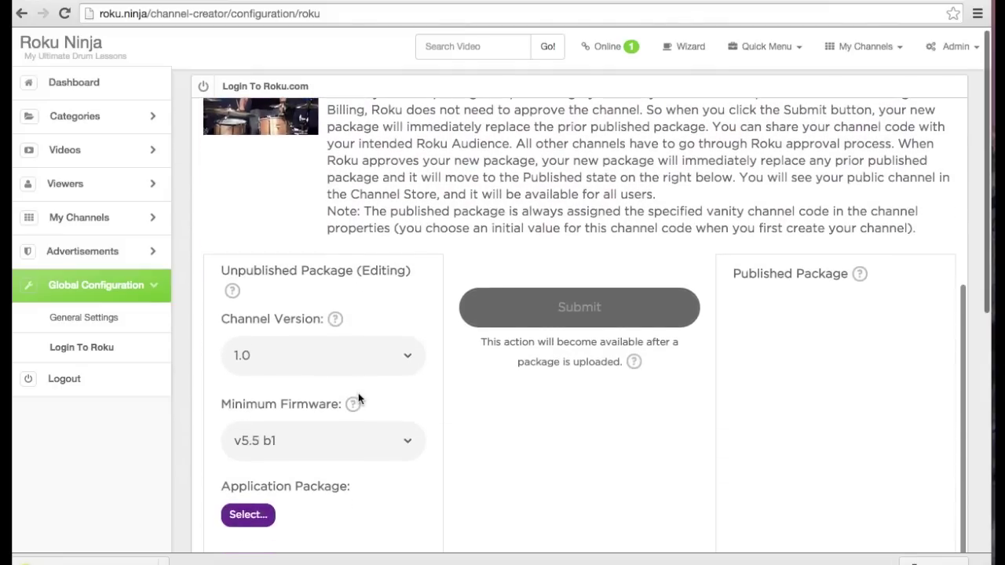
Keep channel version 1.0 and upload My-Ultimate-Drum-Lessons (1).pkg as the application package
{"action": "left_click", "coordinate": [375, 364]}
{"action": "left_click", "coordinate": [374, 364]}
{"action": "scroll", "coordinate": [353, 443], "scroll_direction": "down", "scroll_amount": 2}
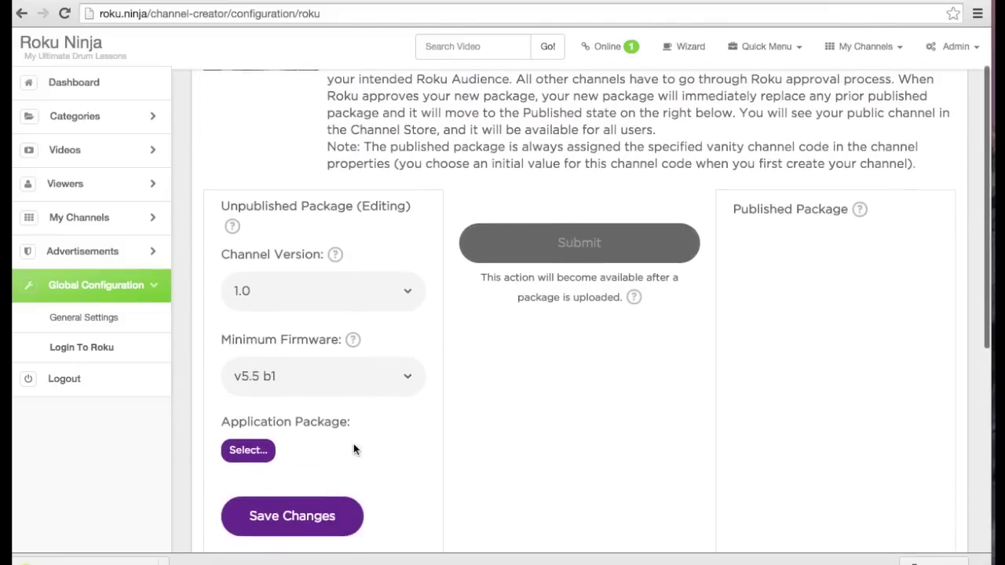
{"action": "left_click", "coordinate": [249, 441]}
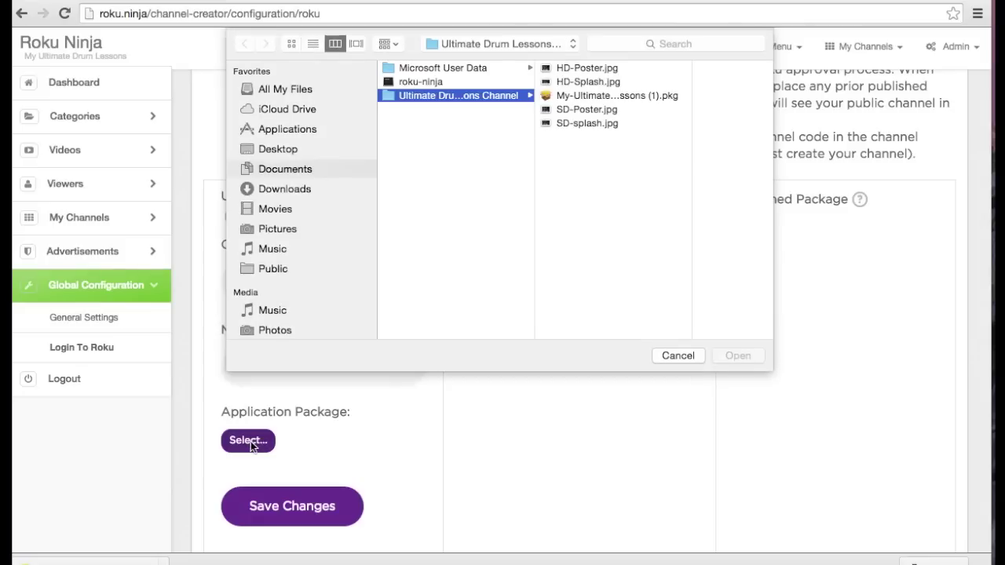
{"action": "left_click", "coordinate": [631, 100]}
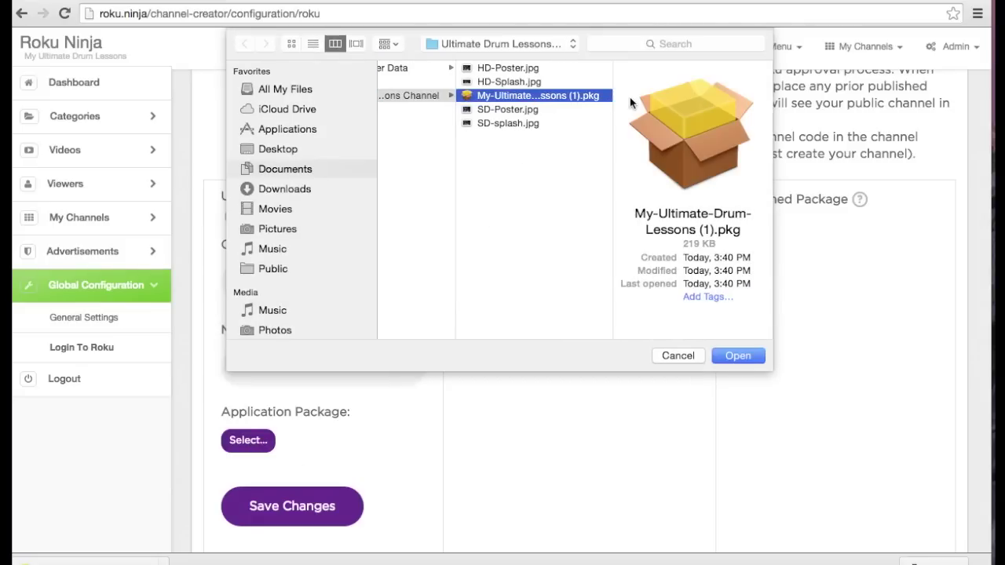
{"action": "left_click", "coordinate": [755, 361]}
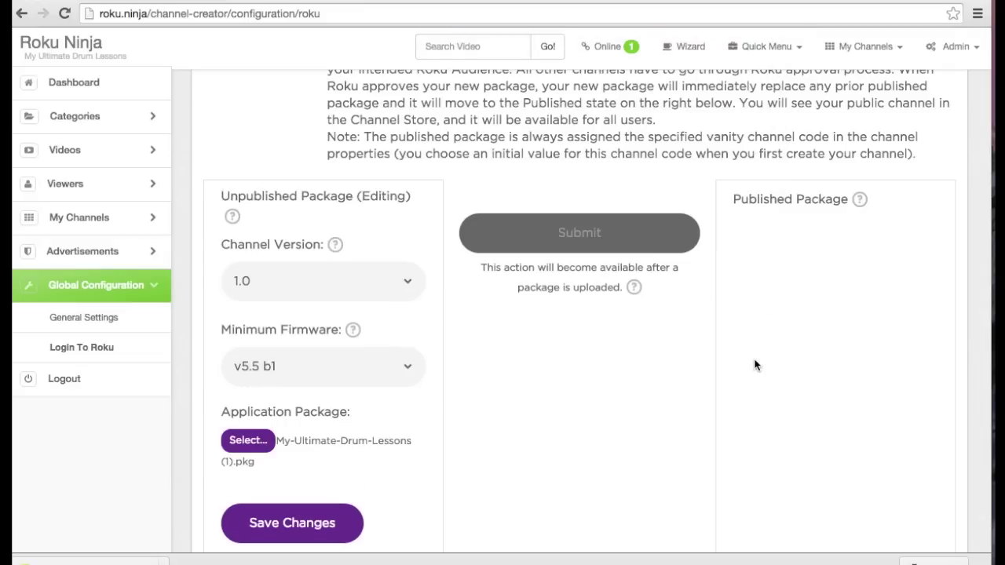
{"action": "scroll", "coordinate": [368, 446], "scroll_direction": "down", "scroll_amount": 2}
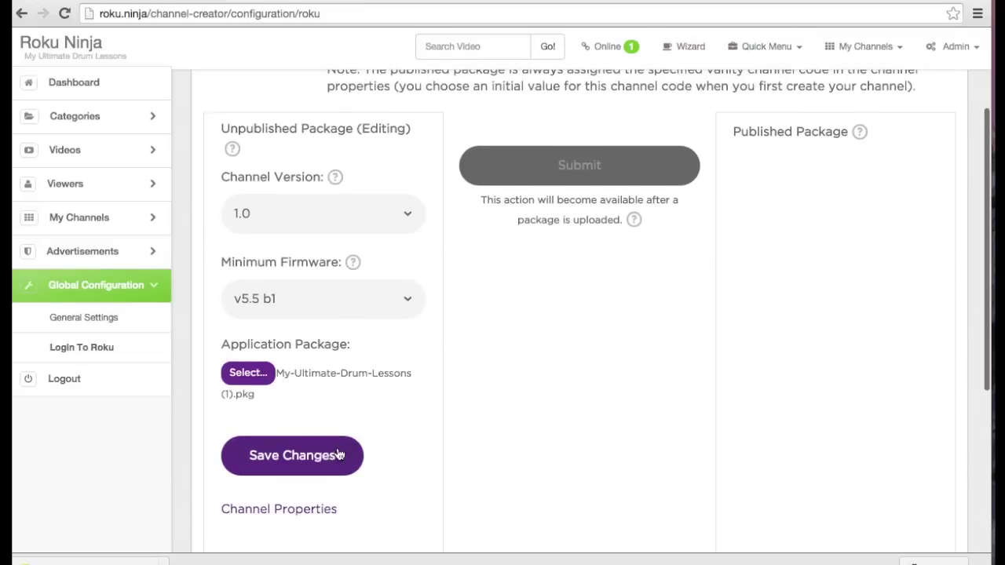
{"action": "left_click", "coordinate": [337, 456]}
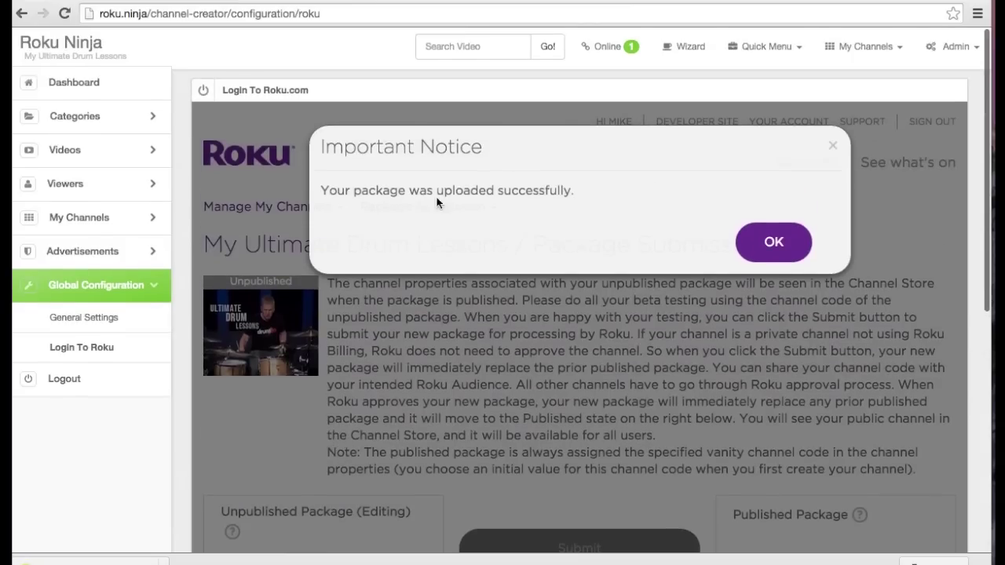
Dismiss the upload success notice and copy the channel's access code
{"action": "left_click", "coordinate": [773, 247]}
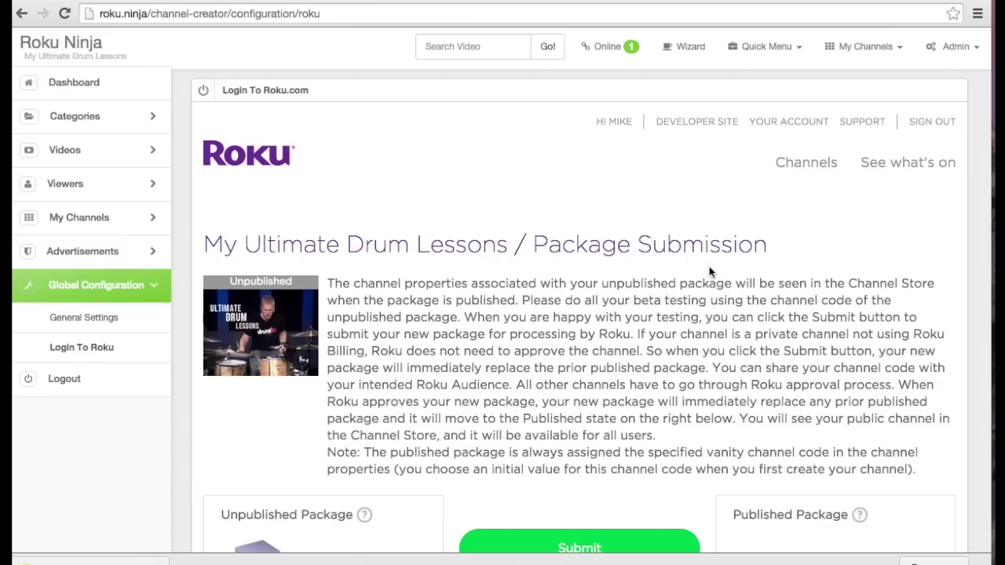
{"action": "scroll", "coordinate": [709, 271], "scroll_direction": "down", "scroll_amount": 5}
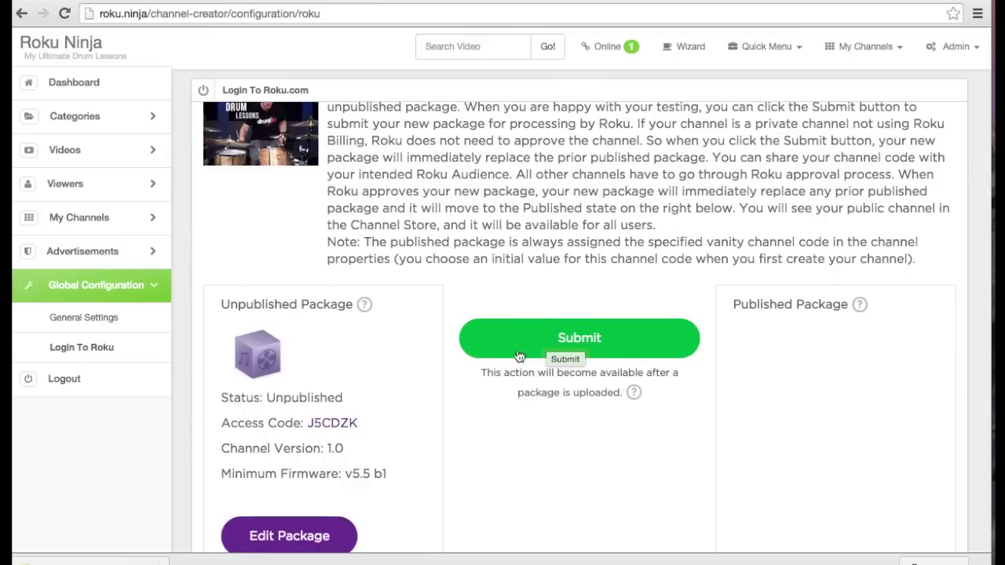
{"action": "left_click_drag", "start_coordinate": [366, 424], "coordinate": [310, 430]}
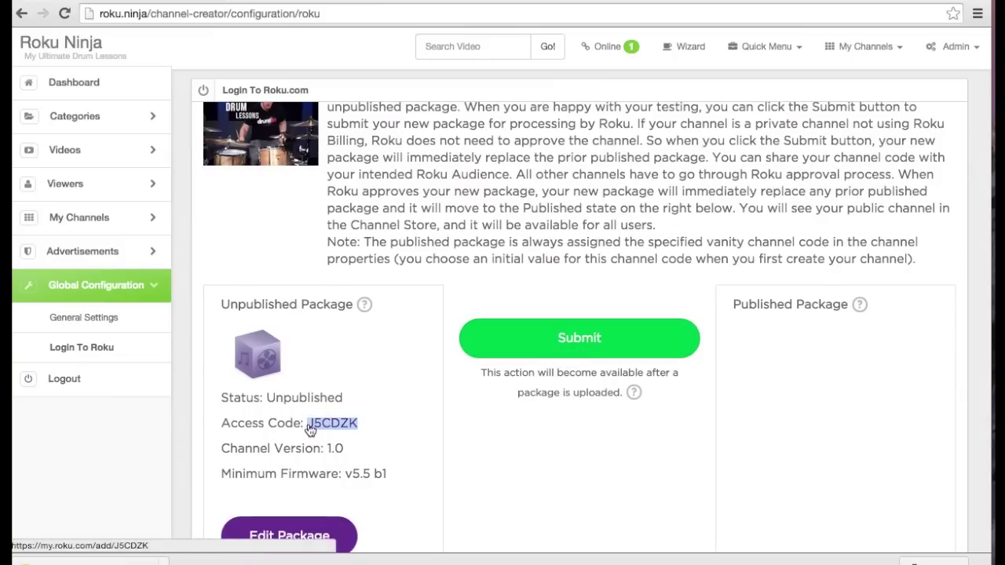
Publish the submitted package, then go to the Roku My Account page
{"action": "scroll", "coordinate": [495, 377], "scroll_direction": "up", "scroll_amount": 1}
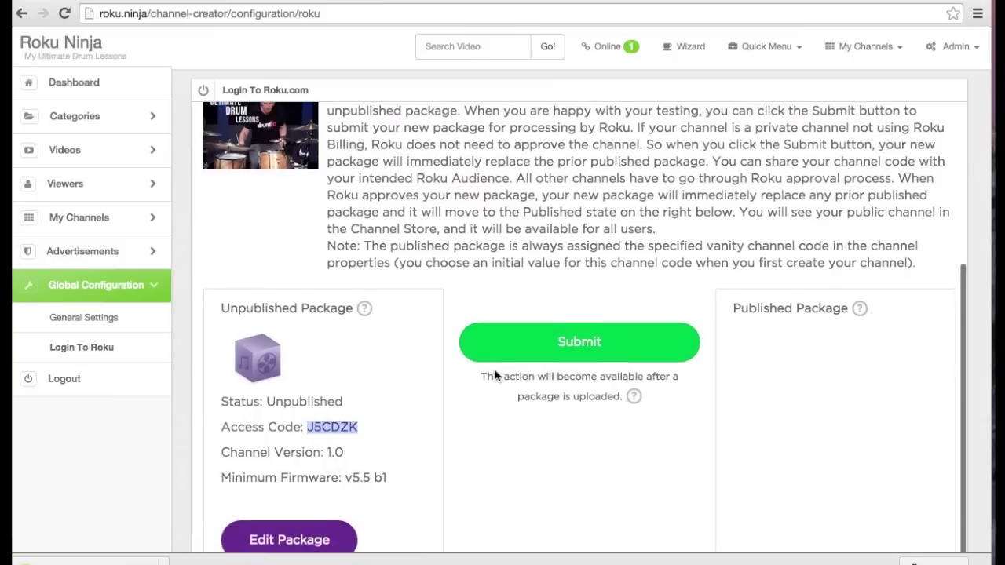
{"action": "scroll", "coordinate": [495, 376], "scroll_direction": "down", "scroll_amount": 3}
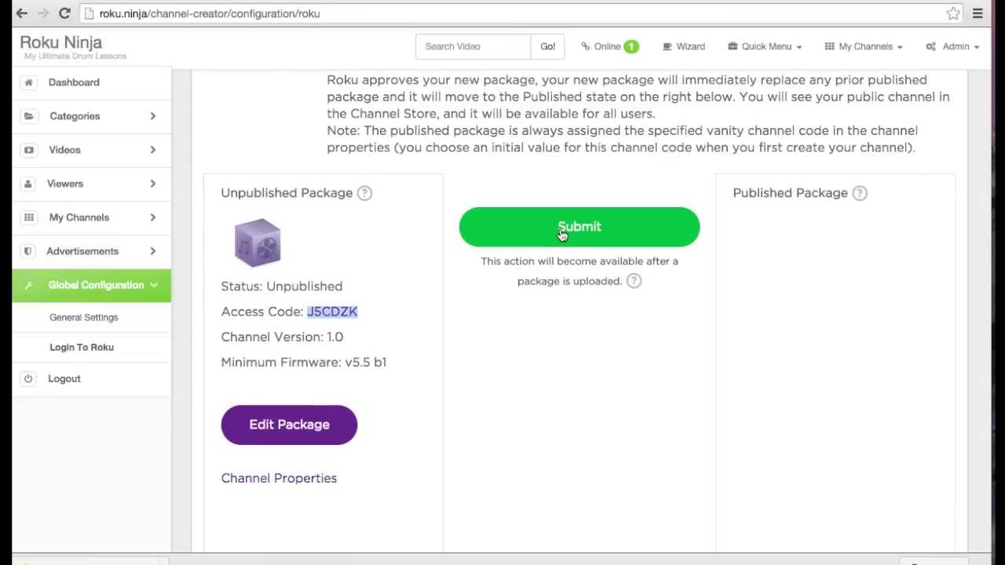
{"action": "left_click", "coordinate": [562, 234]}
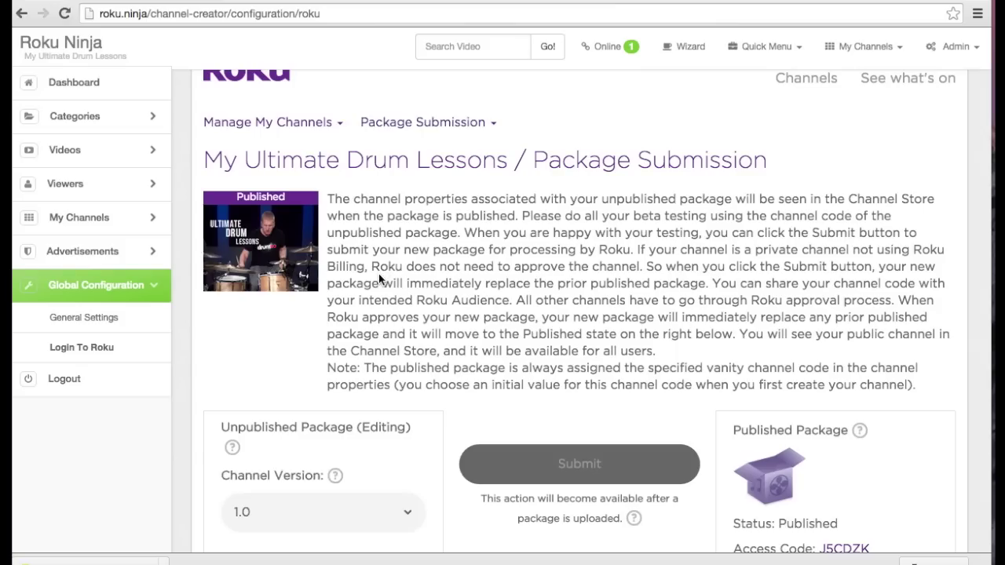
{"action": "scroll", "coordinate": [378, 280], "scroll_direction": "down", "scroll_amount": 5}
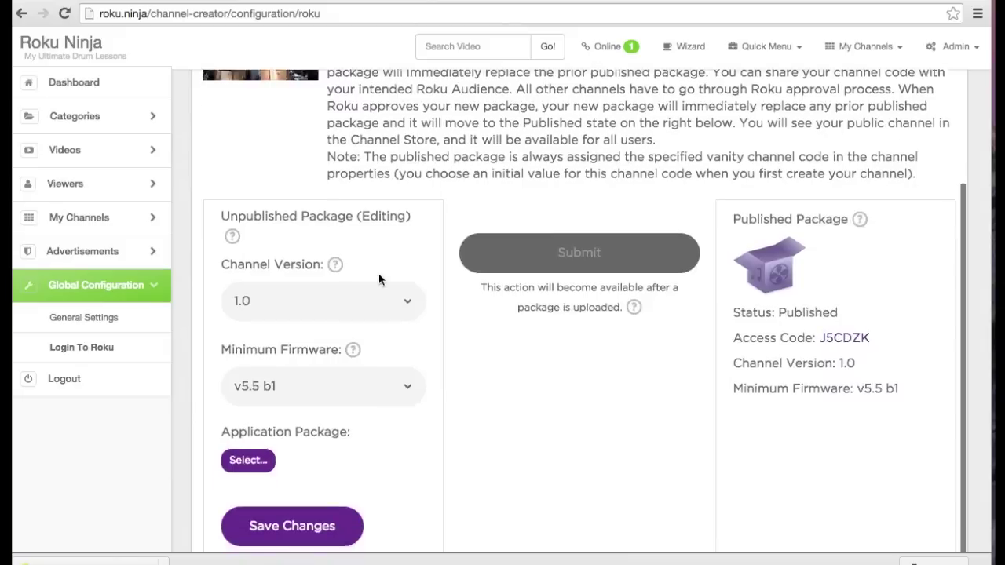
{"action": "scroll", "coordinate": [379, 279], "scroll_direction": "down", "scroll_amount": 1}
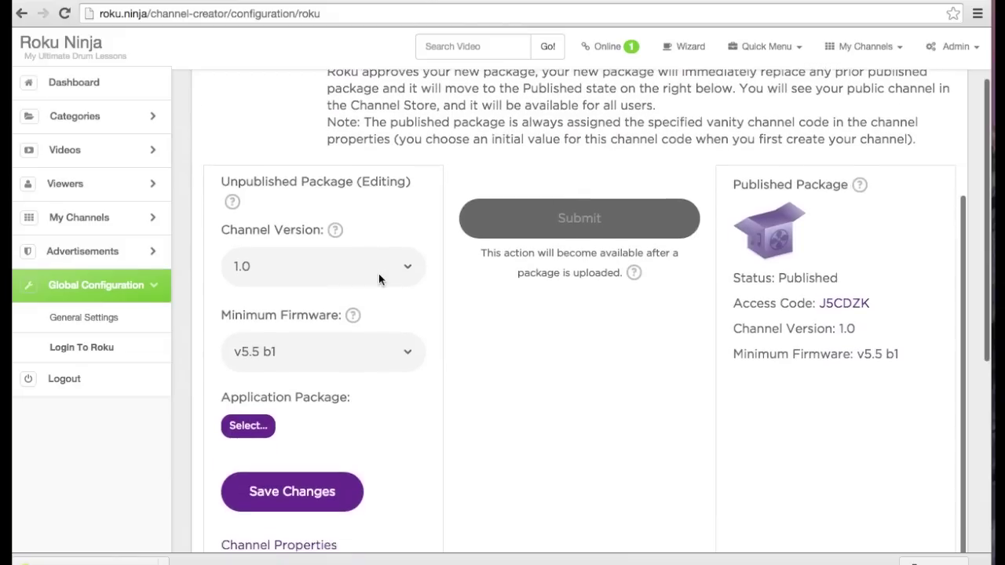
{"action": "left_click", "coordinate": [772, 226]}
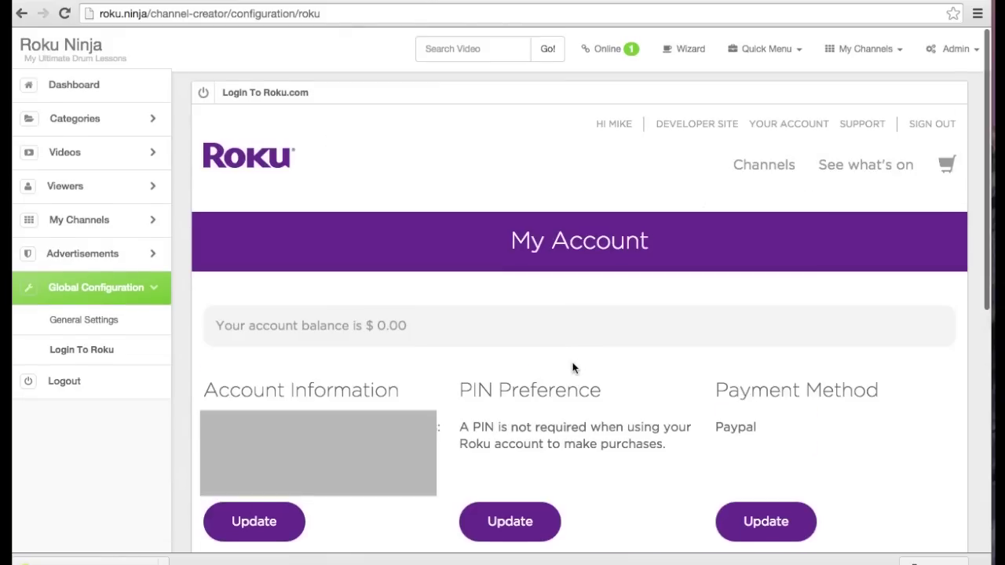
Paste the copied access code into Add a Channel and request adding the channel
{"action": "scroll", "coordinate": [573, 366], "scroll_direction": "up", "scroll_amount": 1}
{"action": "scroll", "coordinate": [573, 366], "scroll_direction": "down", "scroll_amount": 5}
{"action": "left_click", "coordinate": [280, 275]}
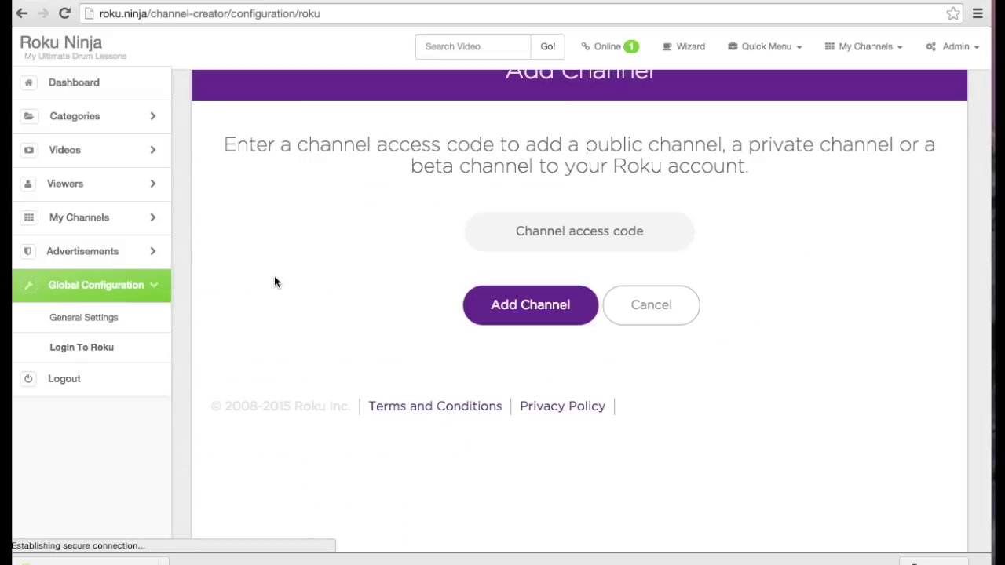
{"action": "left_click", "coordinate": [519, 239]}
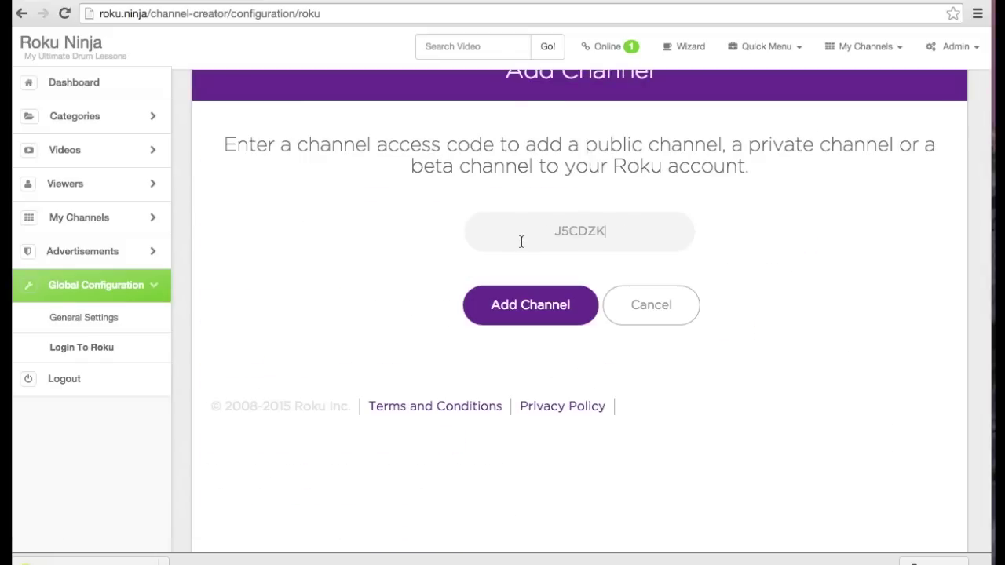
{"action": "left_click", "coordinate": [521, 304]}
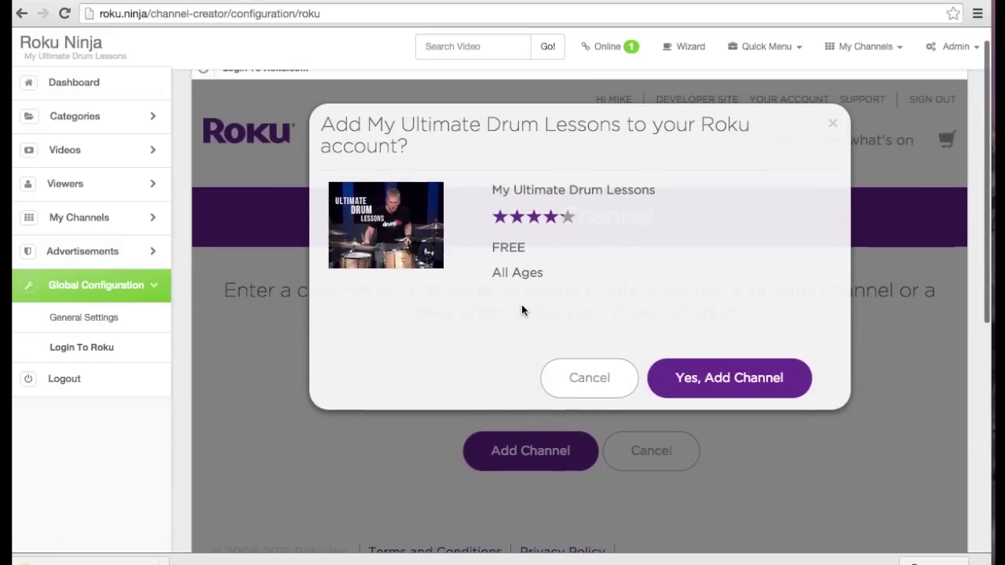
Confirm adding My Ultimate Drum Lessons to the Roku account
{"action": "left_click", "coordinate": [689, 379]}
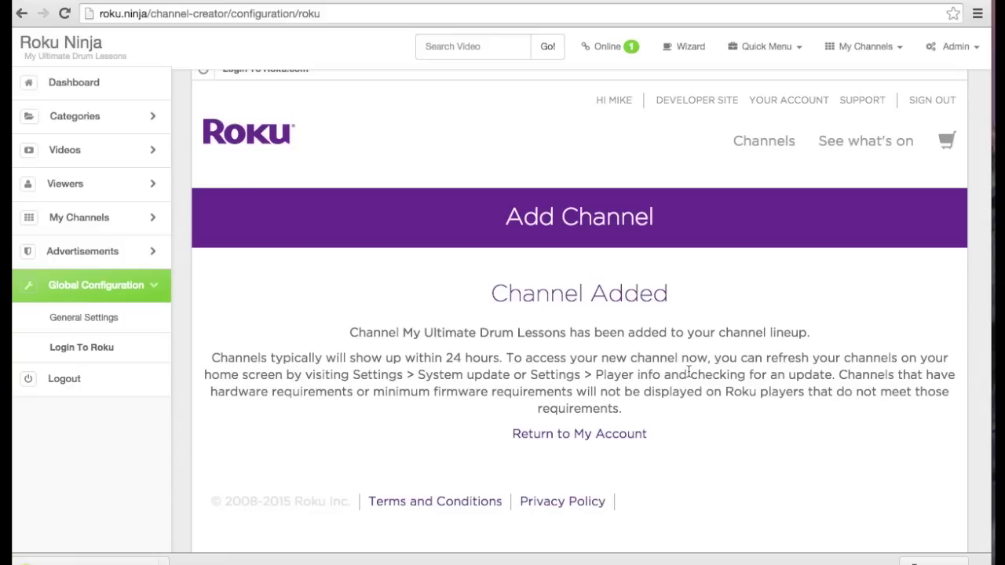